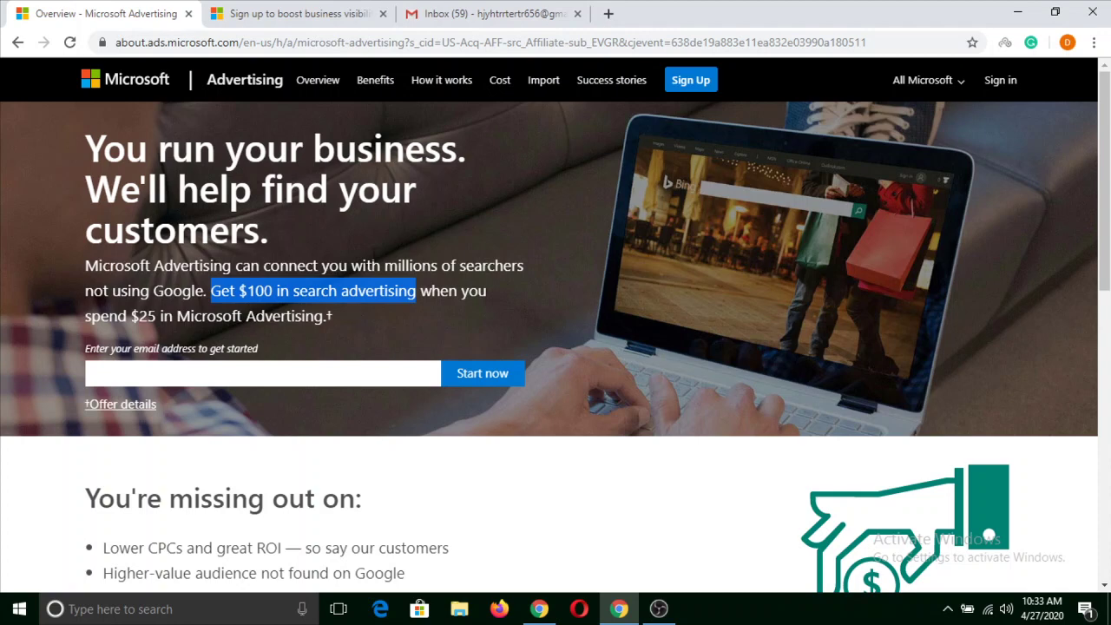
# Step: Deselect the offer text and bring up the 'Sign up to boost business visibility' get-started page
pyautogui.click(373, 334)
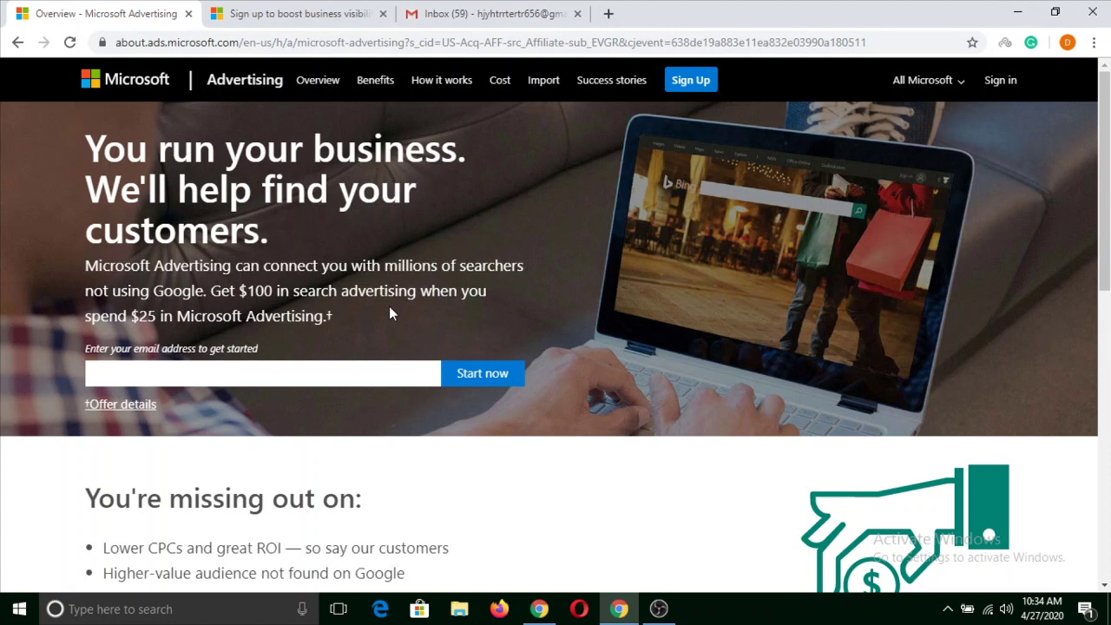
pyautogui.click(296, 7)
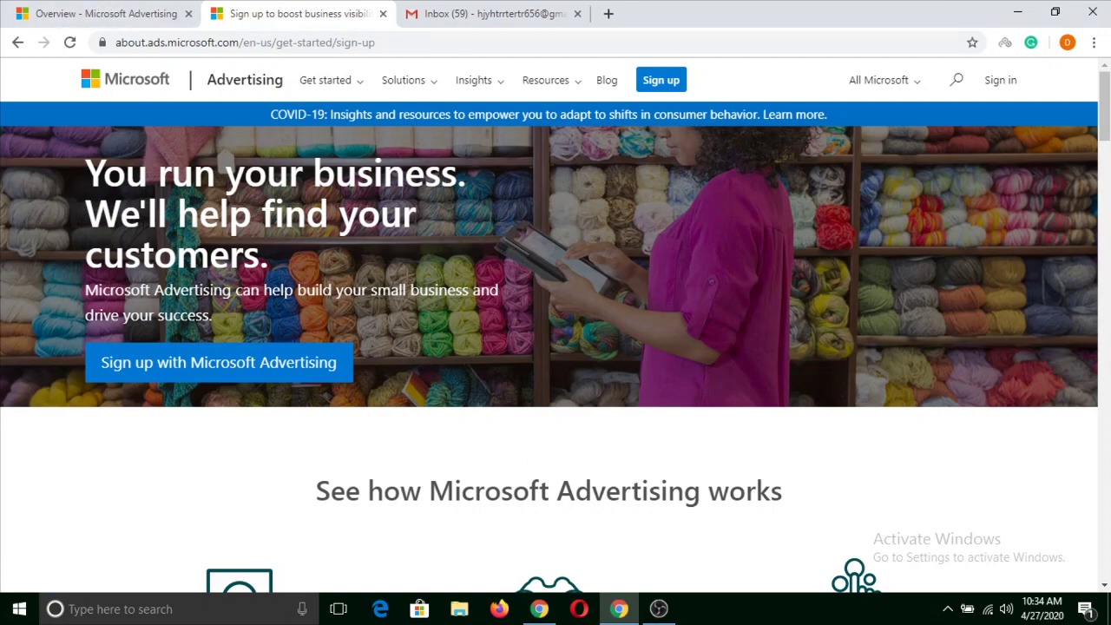
# Step: Scroll the sign-up page briefly, then return to the Overview page with the $100 offer
pyautogui.scroll(-4, 174, 355)
pyautogui.click(24, 5)
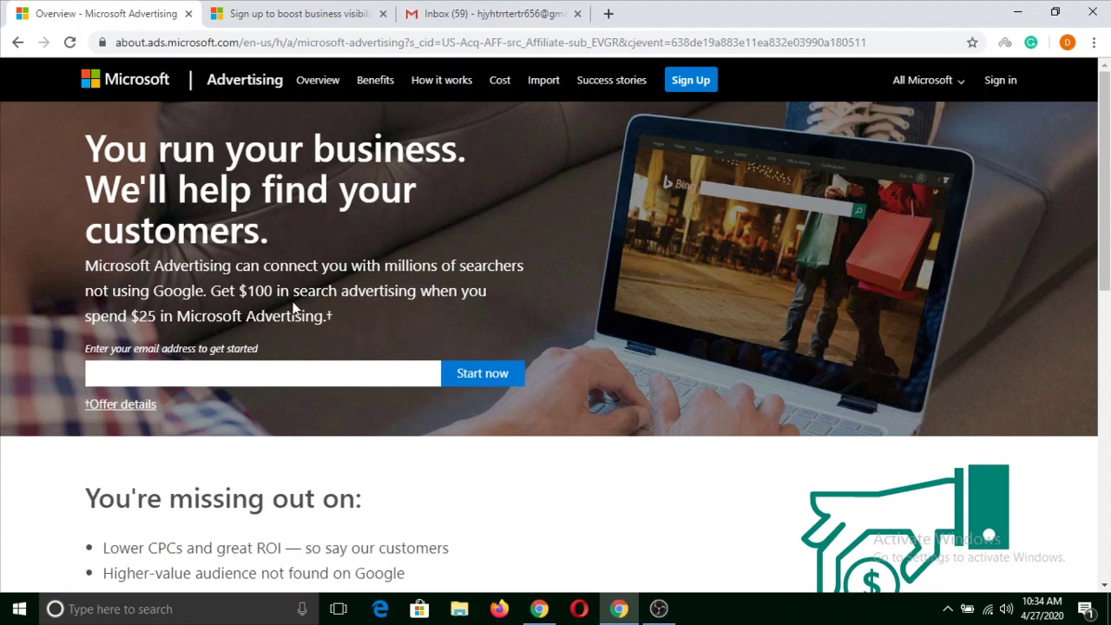
# Step: Close the extra sign-up page and clear a website address wrongly pasted into the email box
pyautogui.click(382, 14)
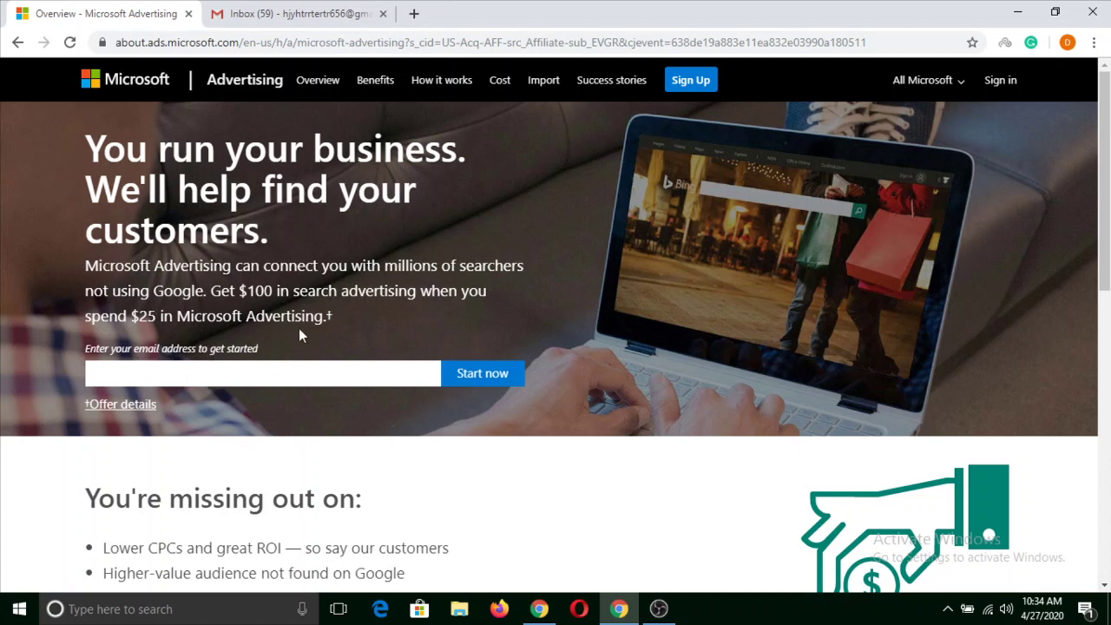
pyautogui.rightClick(213, 379)
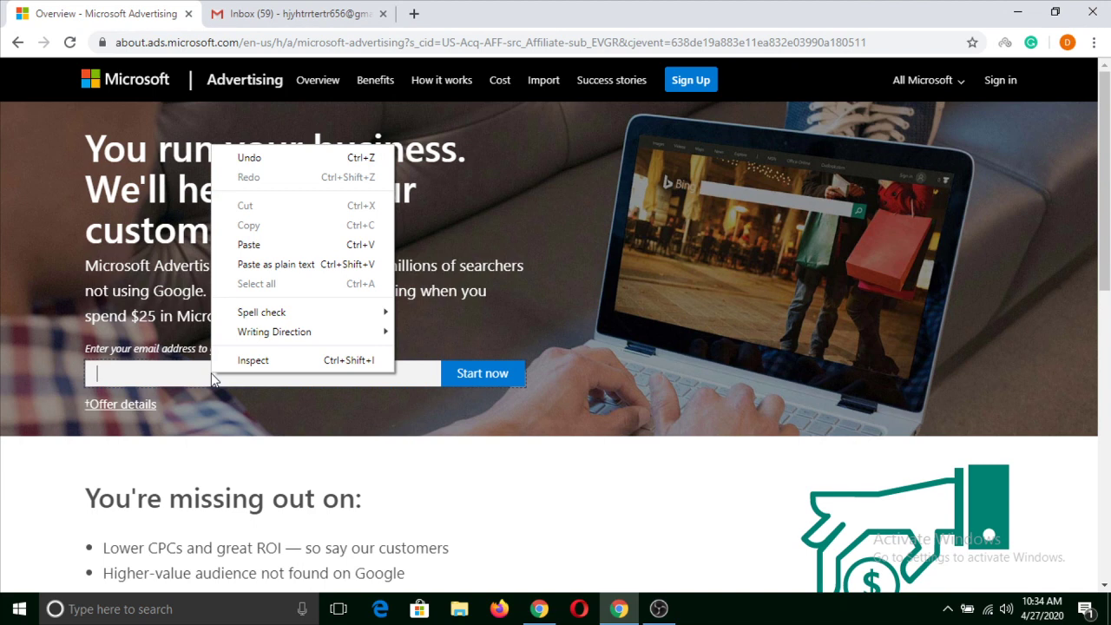
pyautogui.click(250, 244)
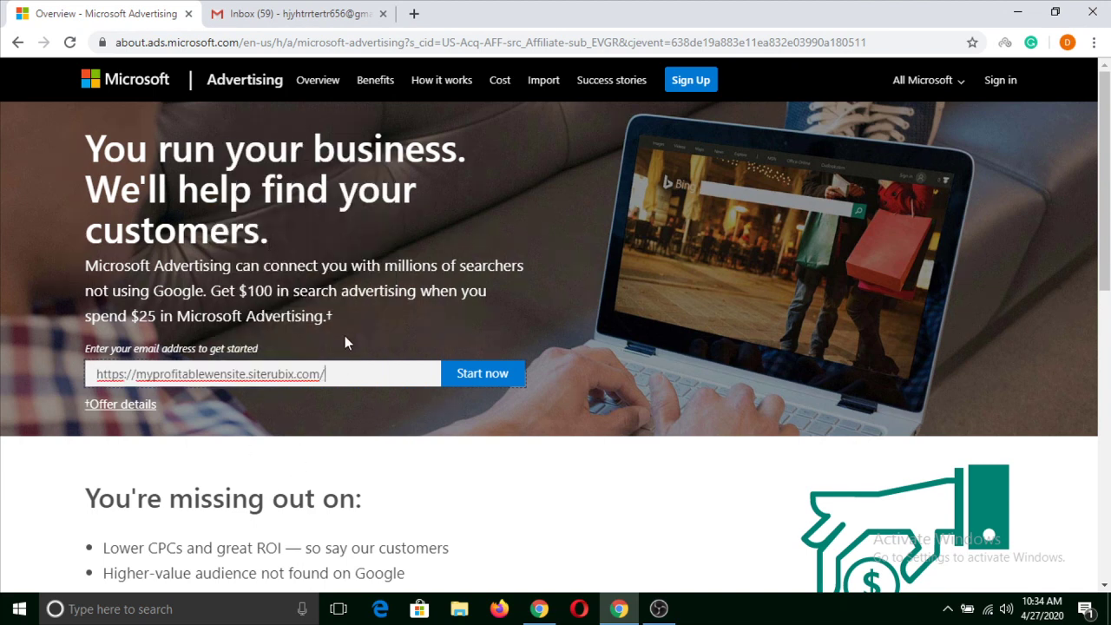
pyautogui.moveTo(338, 379); pyautogui.dragTo(61, 362)
pyautogui.press('BackSpace')
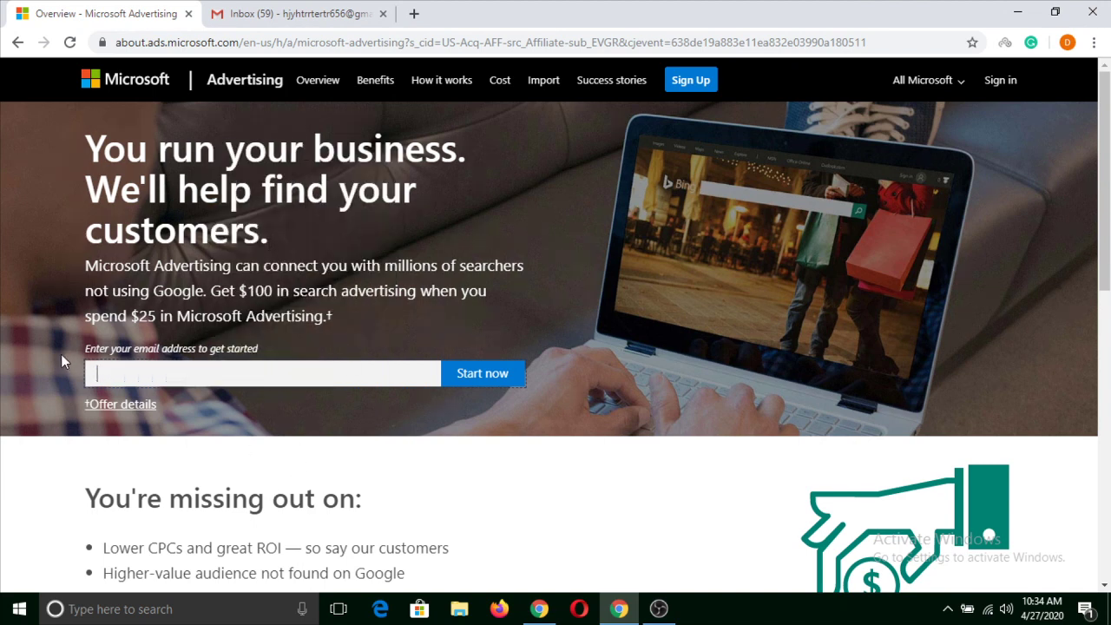
# Step: Copy the inbox's e-mail address from Gmail, paste it into the email box, and start sign-up
pyautogui.click(293, 13)
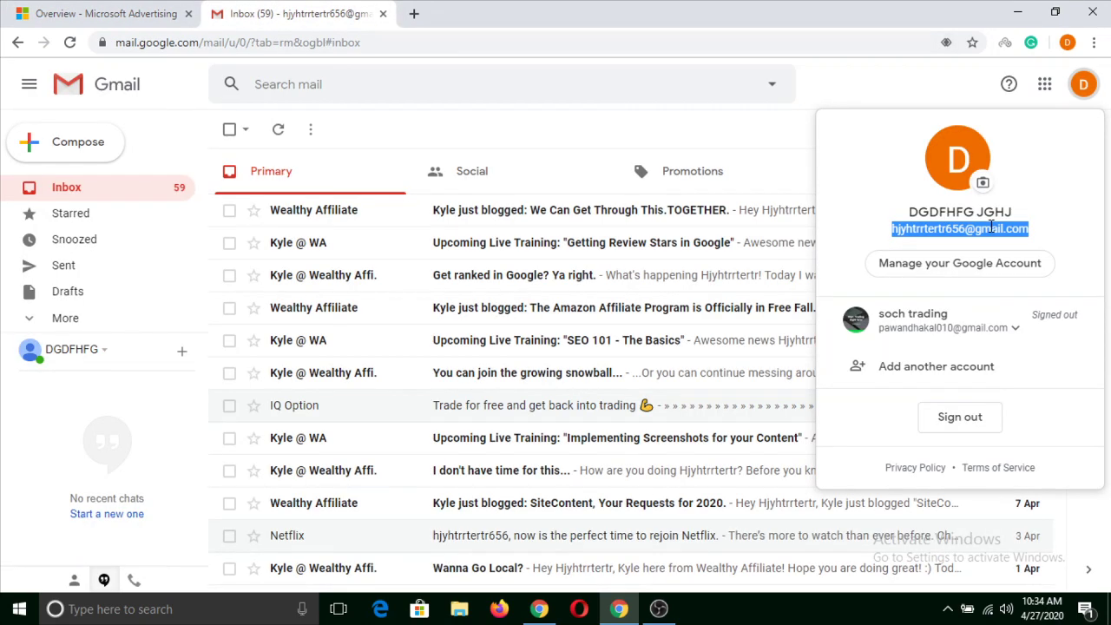
pyautogui.rightClick(990, 226)
pyautogui.click(997, 239)
pyautogui.click(28, 9)
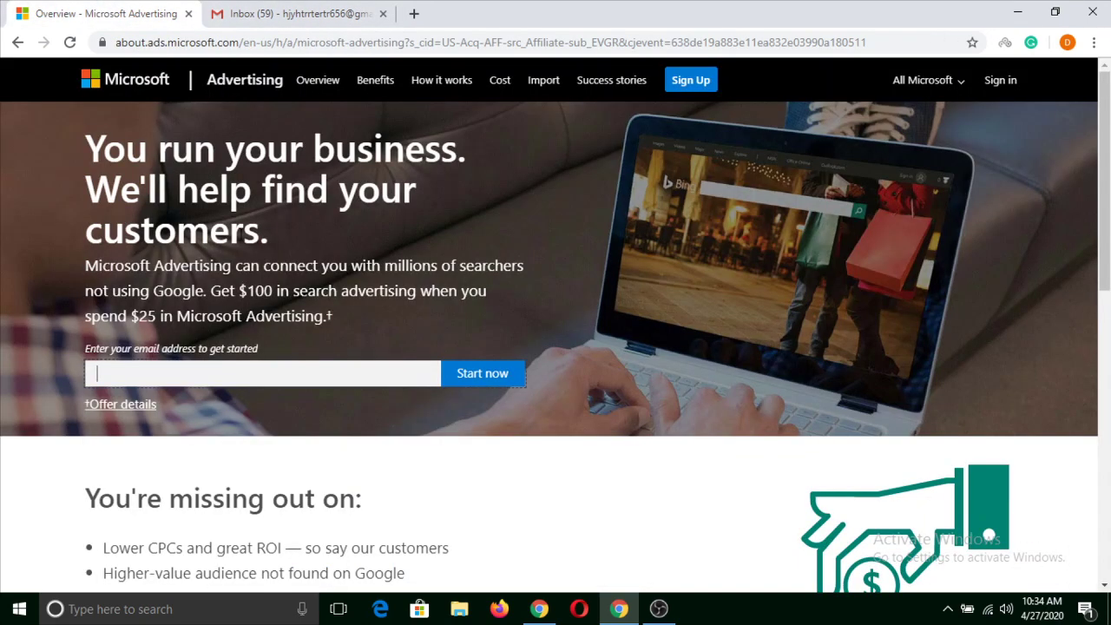
pyautogui.rightClick(240, 374)
pyautogui.click(284, 236)
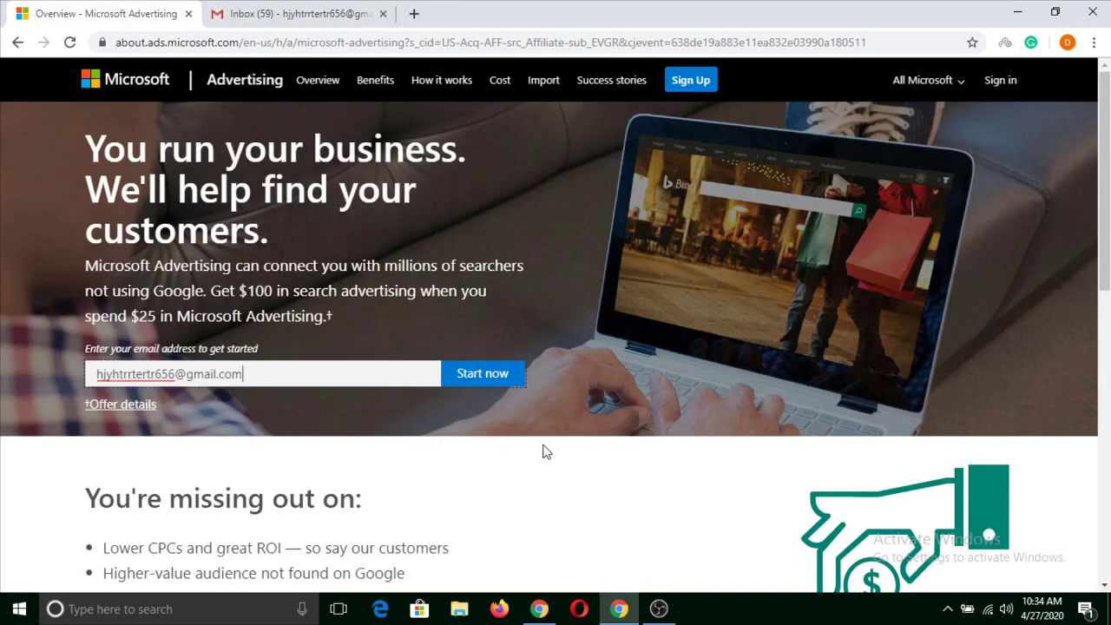
pyautogui.click(486, 371)
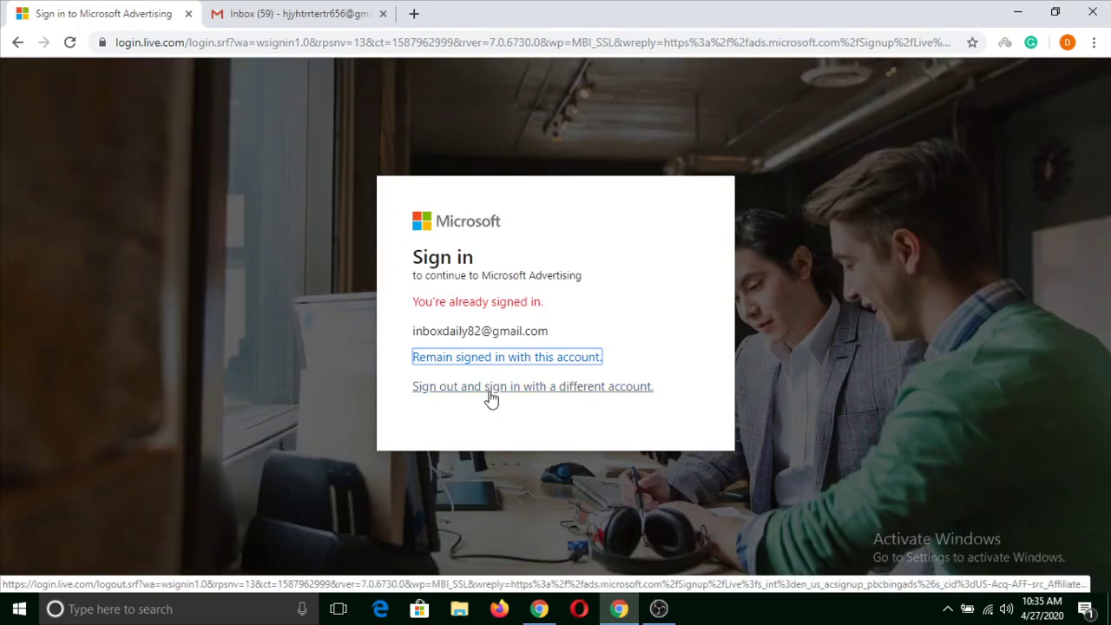
# Step: Sign out of the already signed-in account and choose to get a new Microsoft account
pyautogui.click(492, 393)
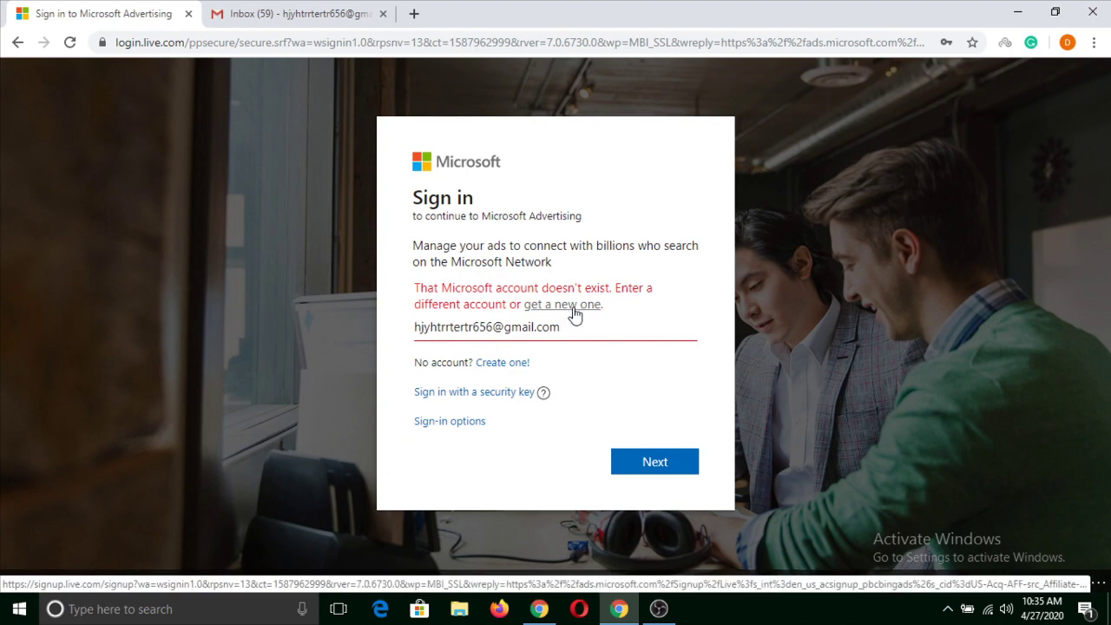
pyautogui.click(563, 305)
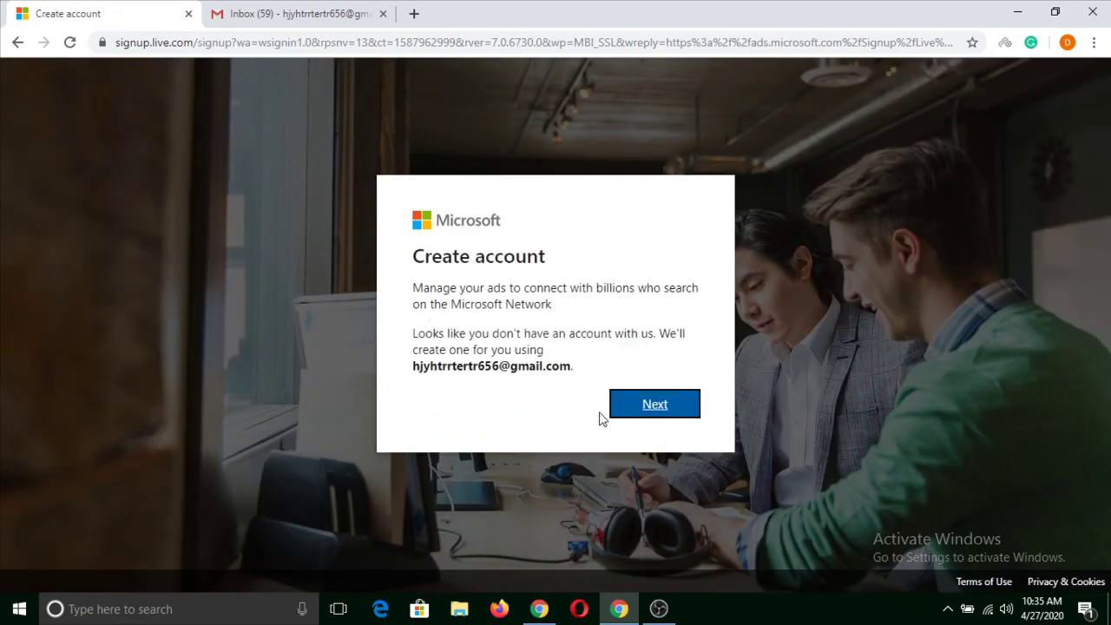
# Step: Accept creating an account for the e-mail and submit a first password, which is rejected
pyautogui.click(658, 411)
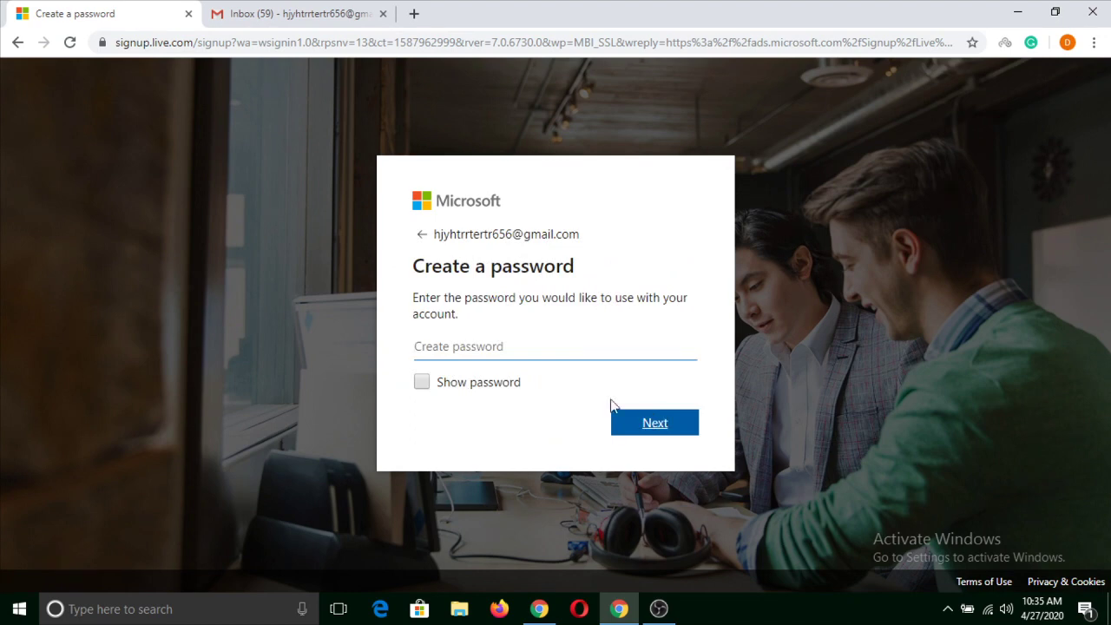
pyautogui.click(512, 347)
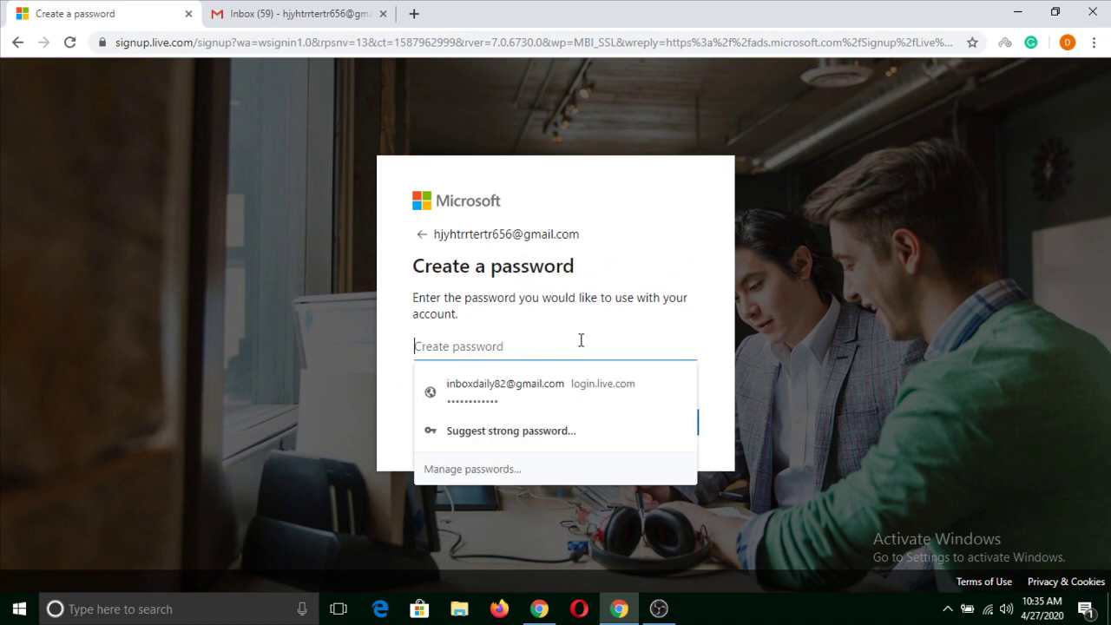
pyautogui.write('•••••••')
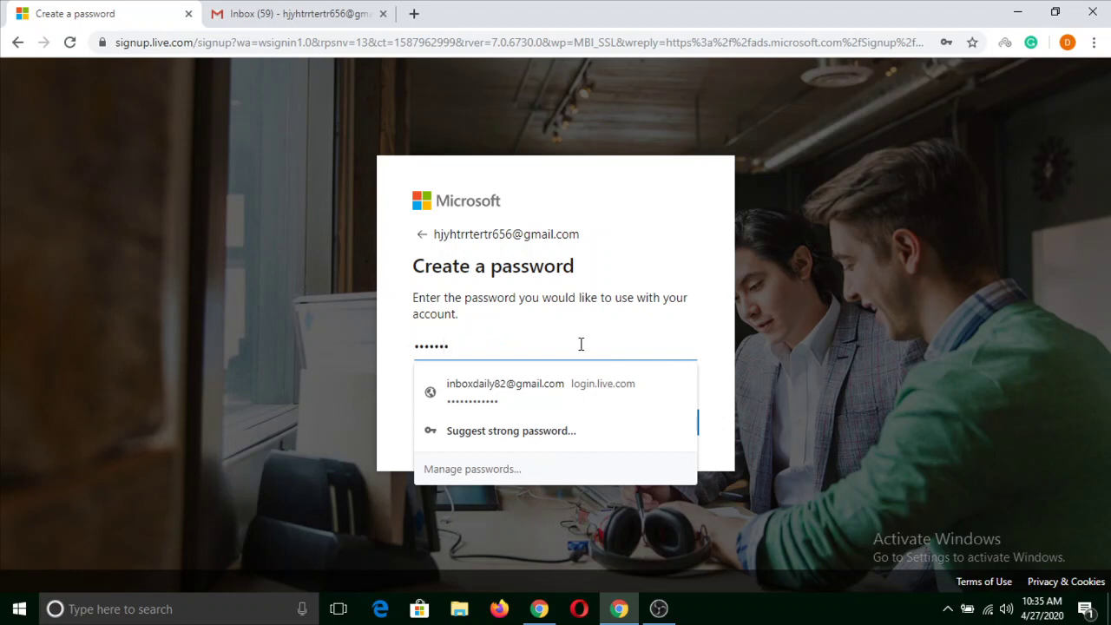
pyautogui.click(714, 273)
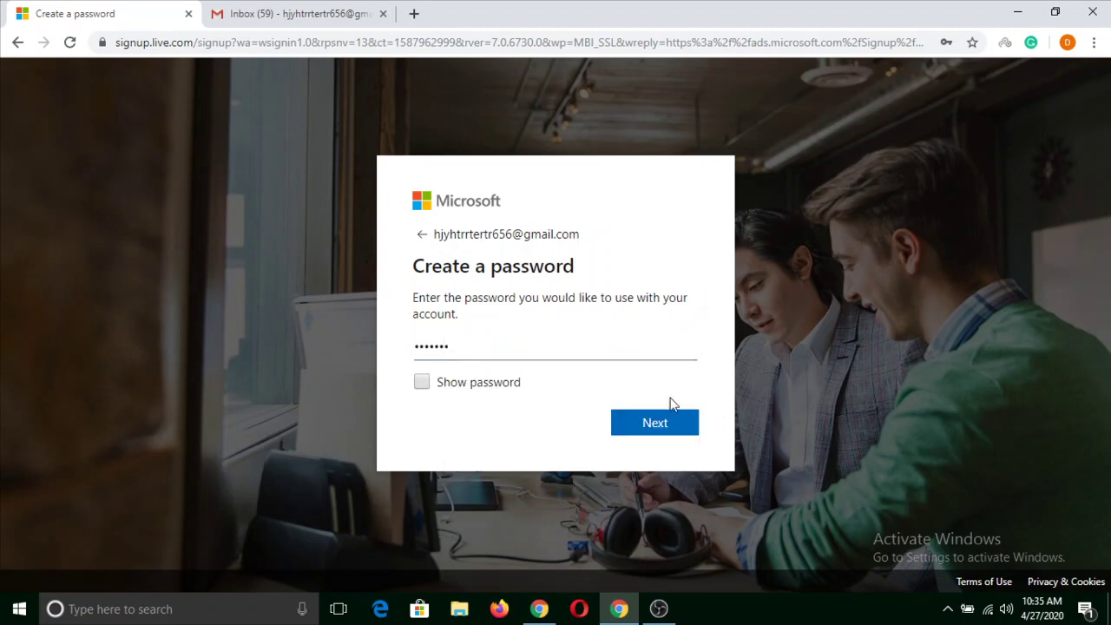
pyautogui.click(669, 427)
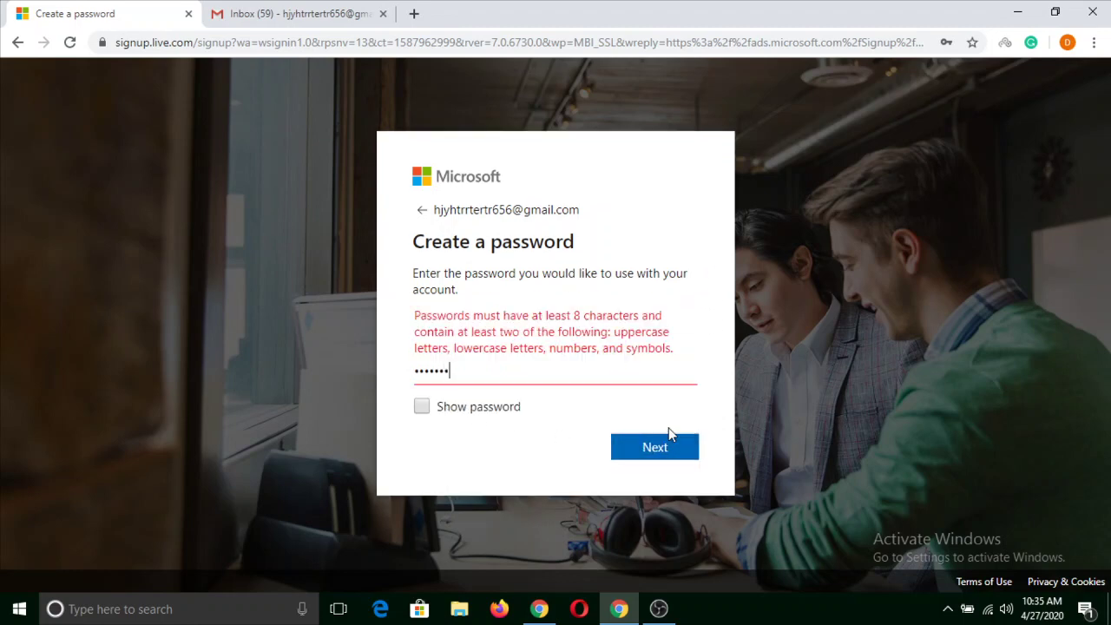
# Step: Replace the rejected password with a valid one mixing capitals, lowercase letters and digits
pyautogui.moveTo(518, 378); pyautogui.dragTo(246, 382)
pyautogui.press('capslock')
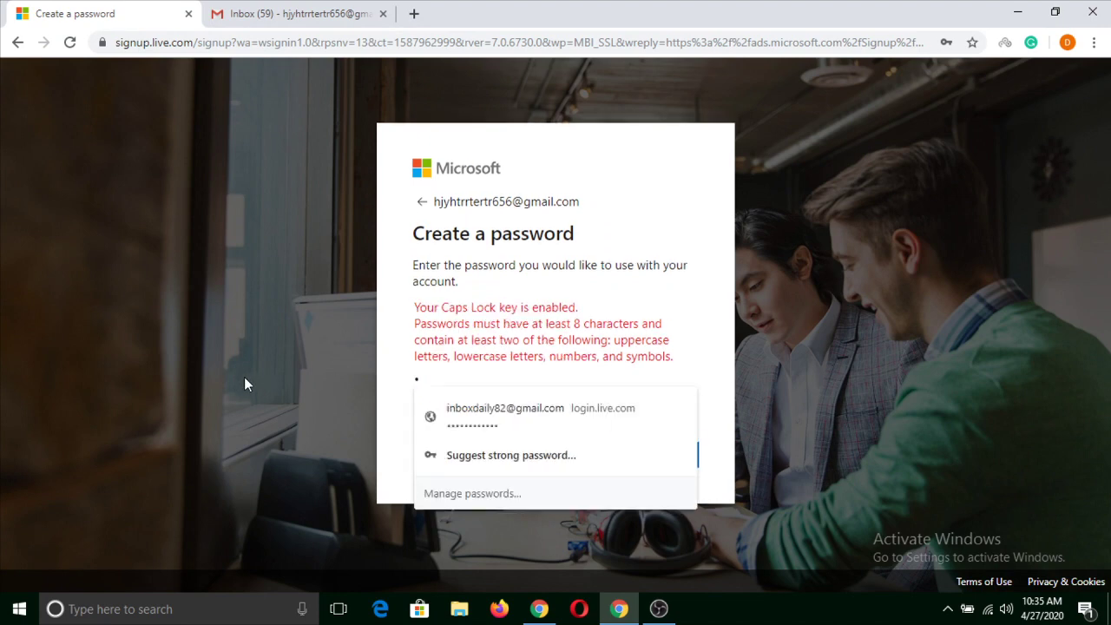
pyautogui.press('capslock')
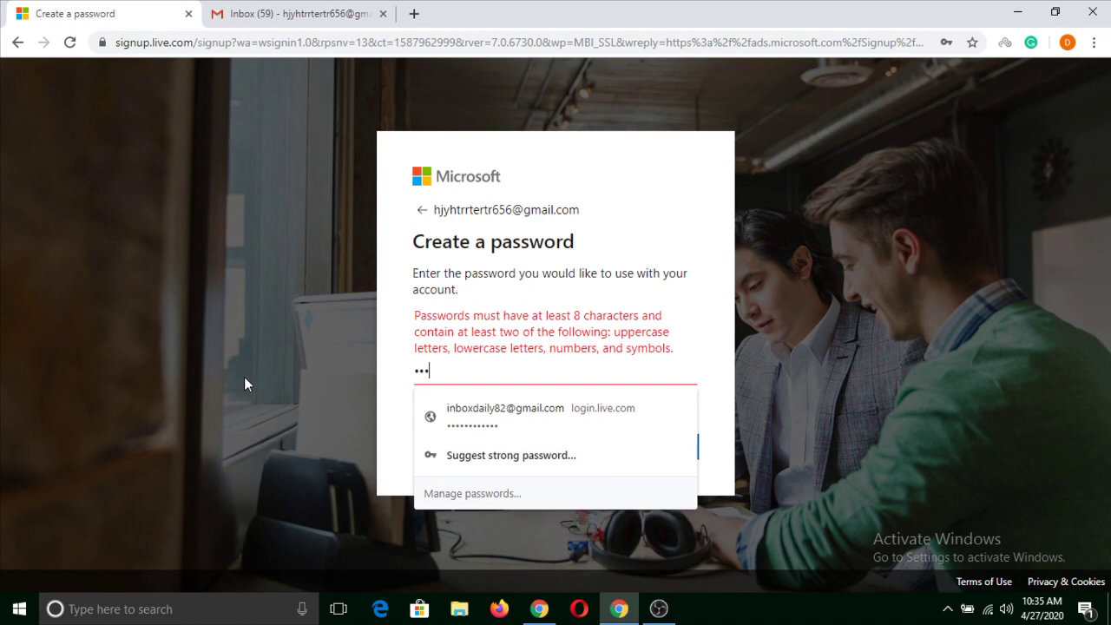
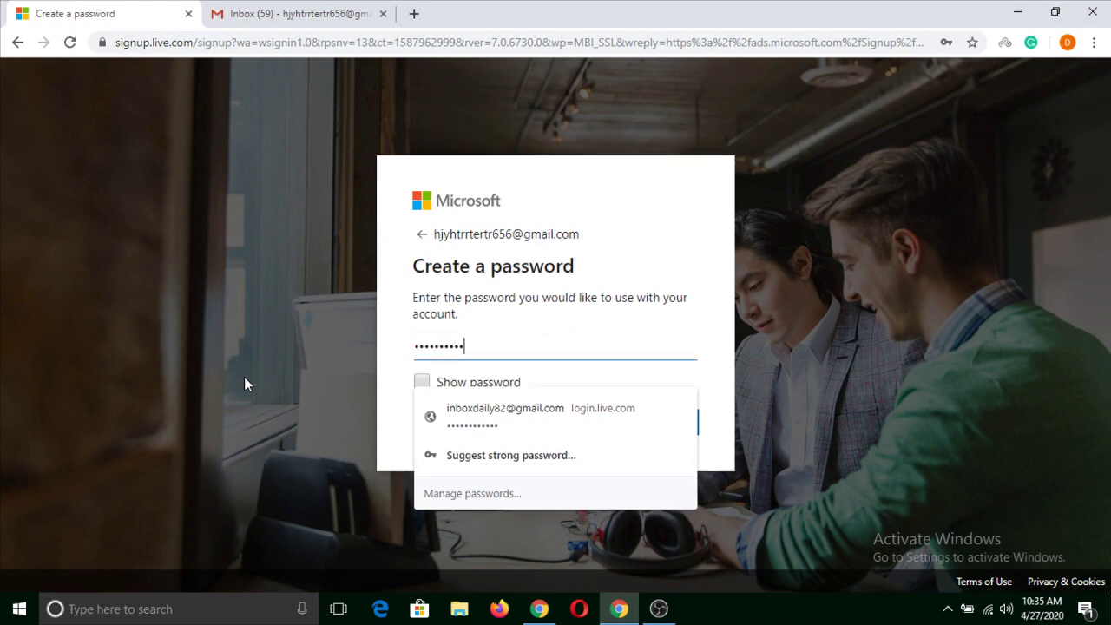
pyautogui.click(640, 276)
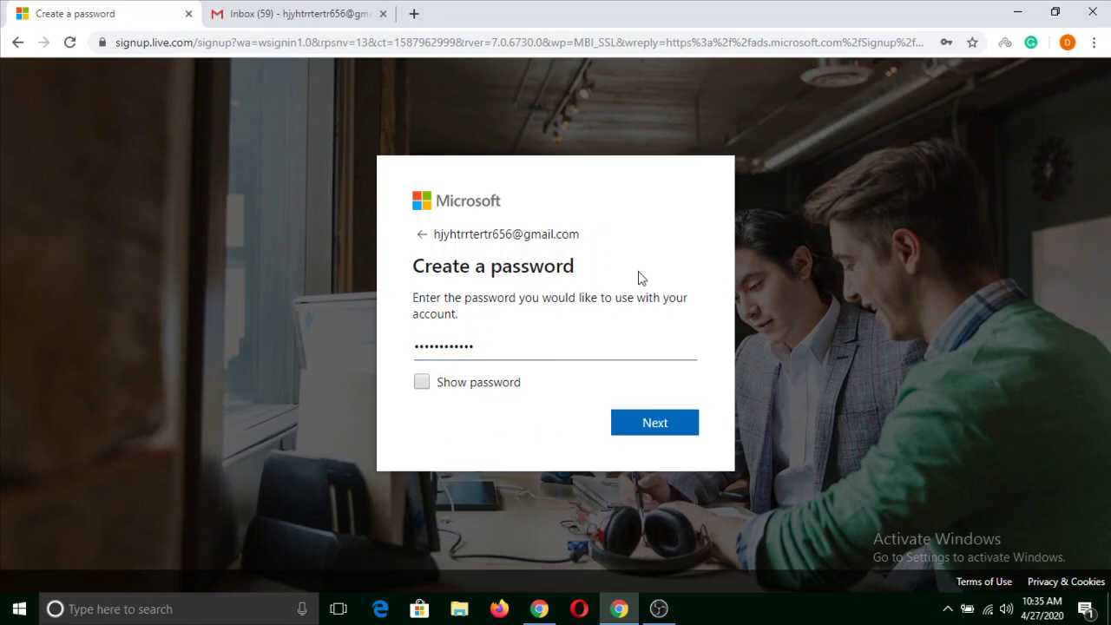
pyautogui.click(656, 429)
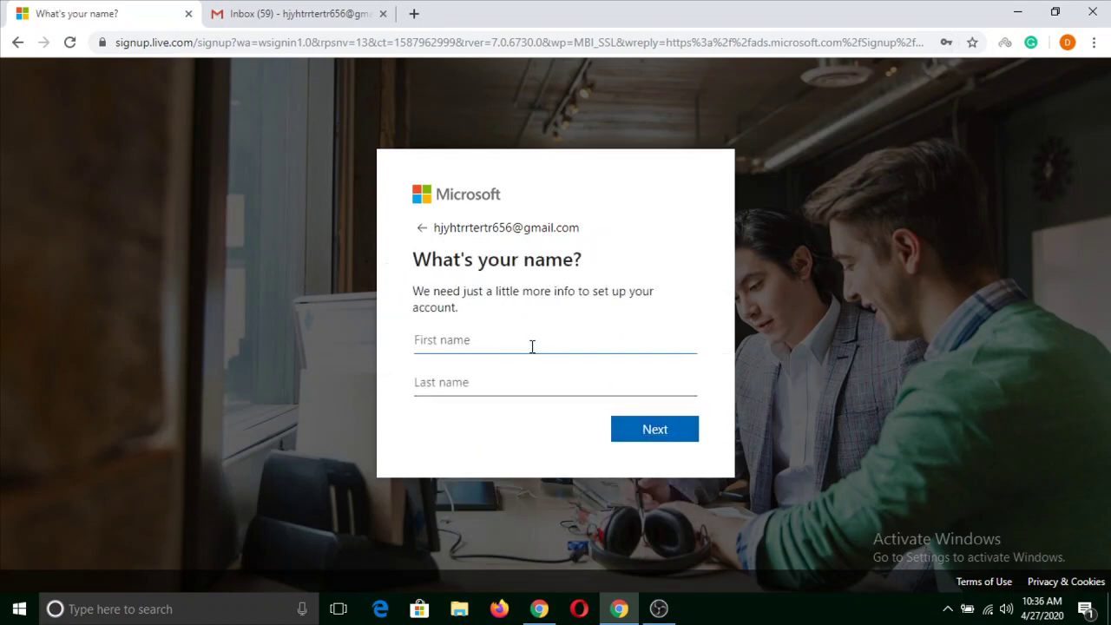
# Step: Enter the account holder's first and last name, capitalising the first name, and submit
pyautogui.press('Tab')
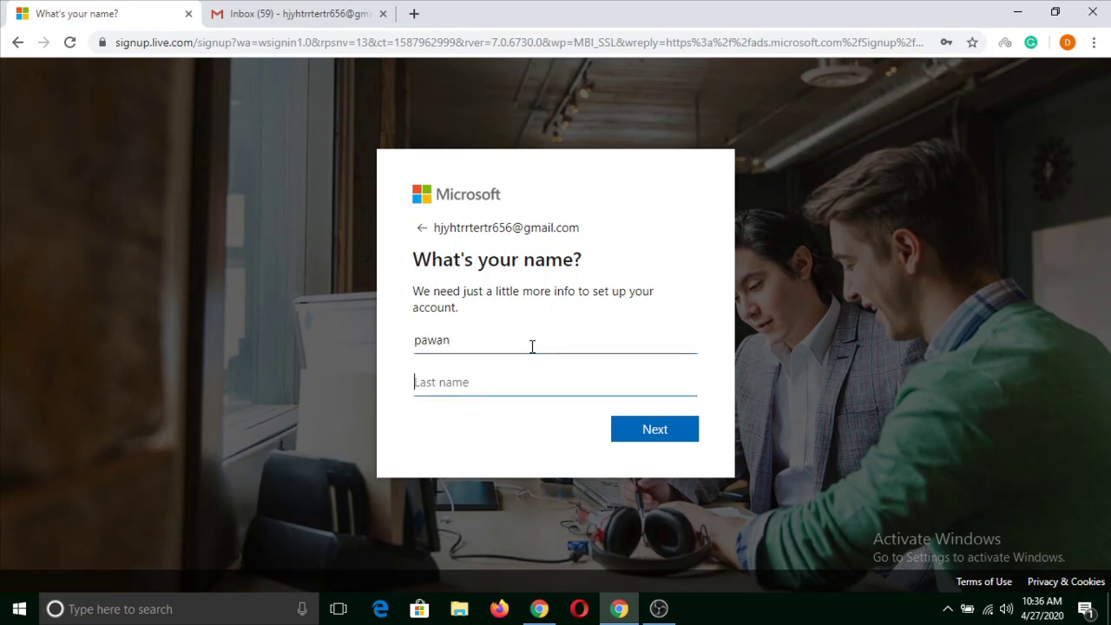
pyautogui.click(422, 341)
pyautogui.press('BackSpace')
pyautogui.write('P')
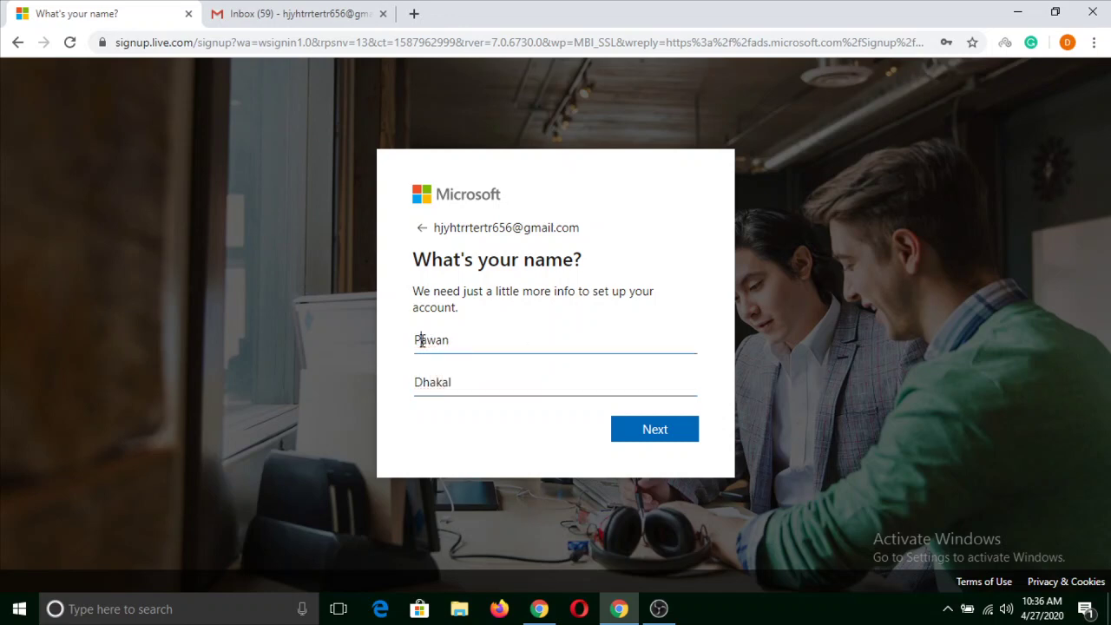
pyautogui.click(680, 440)
pyautogui.click(503, 321)
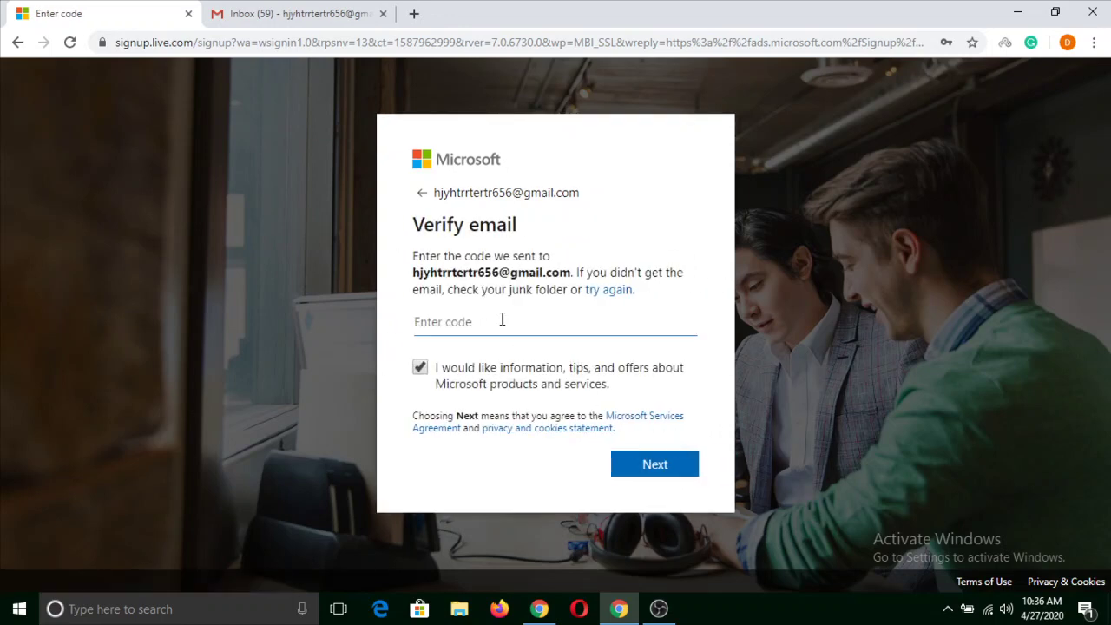
# Step: Copy the security code from Microsoft's Verify your email message in Gmail and submit it
pyautogui.click(270, 11)
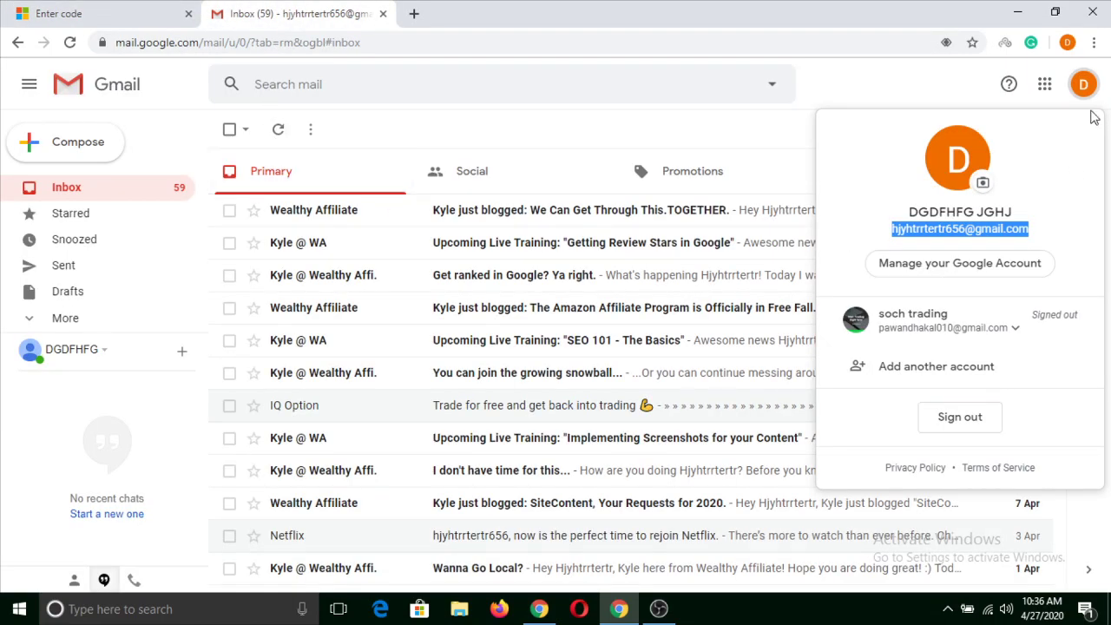
pyautogui.click(1092, 86)
pyautogui.click(281, 131)
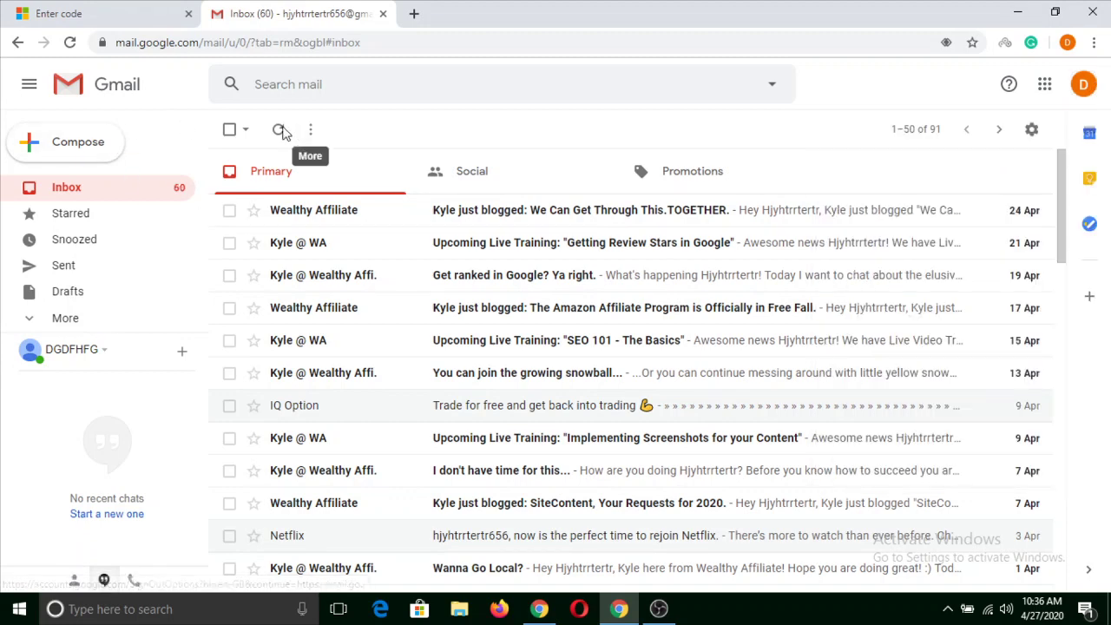
pyautogui.click(434, 213)
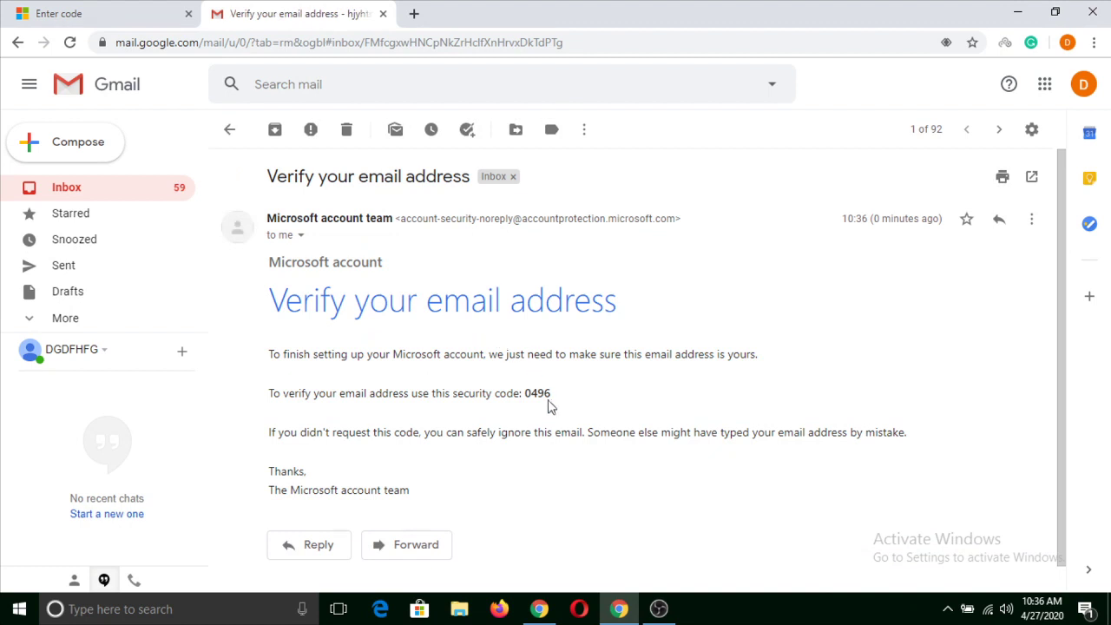
pyautogui.moveTo(548, 397); pyautogui.dragTo(525, 396)
pyautogui.rightClick(526, 393)
pyautogui.click(549, 407)
pyautogui.click(93, 10)
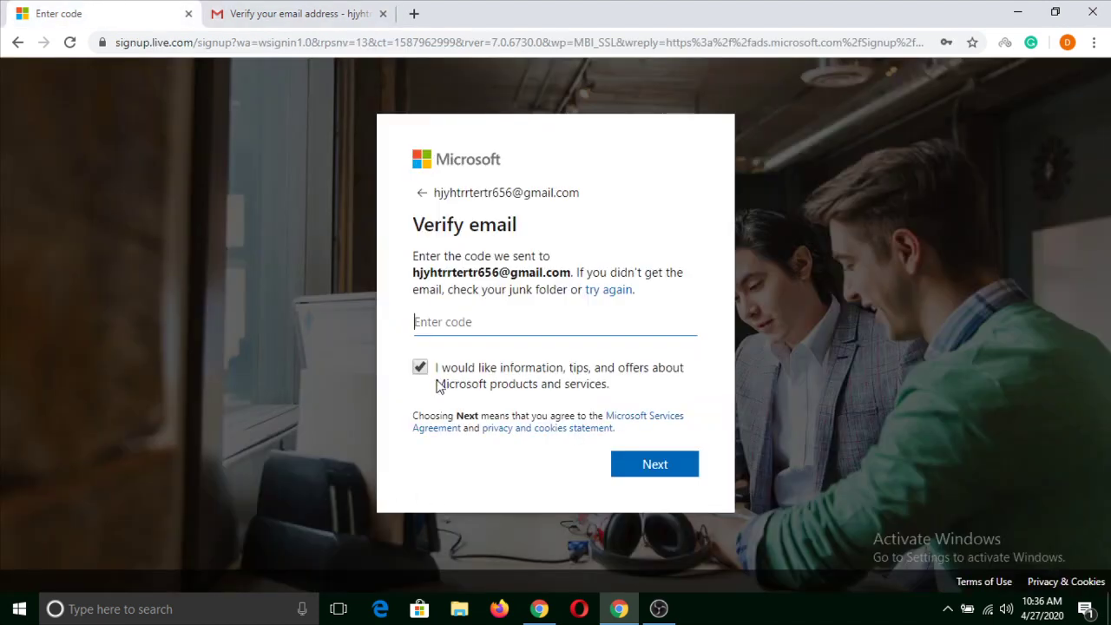
pyautogui.rightClick(437, 321)
pyautogui.click(478, 420)
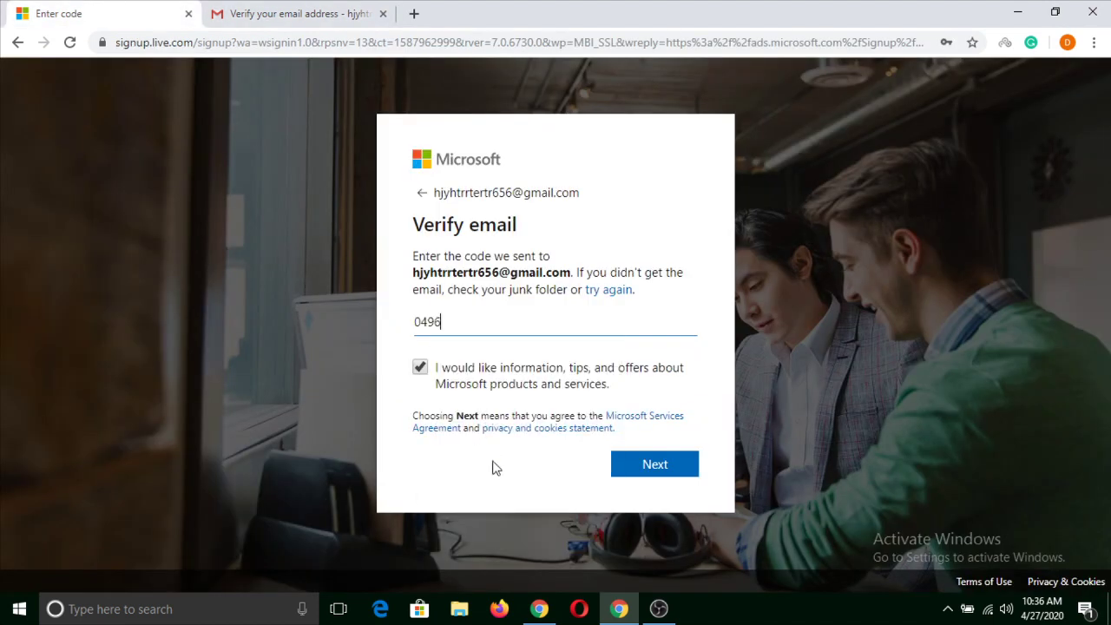
pyautogui.click(663, 469)
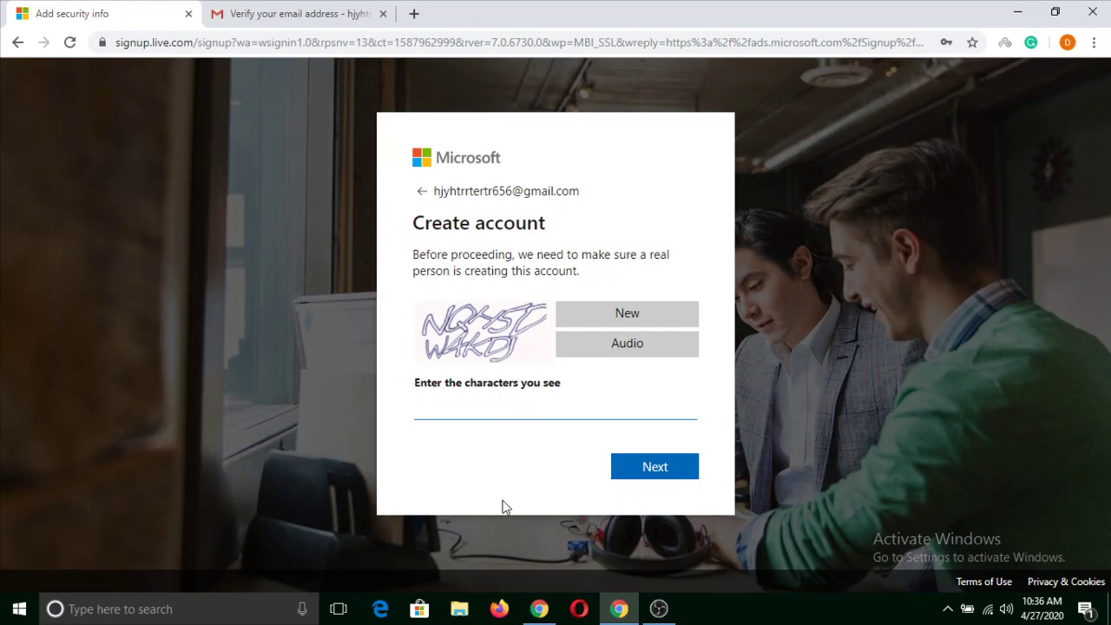
# Step: Type the CAPTCHA characters, and after the rejection enter the fresh picture's characters and submit
pyautogui.write('NQHSDW4KDJ')
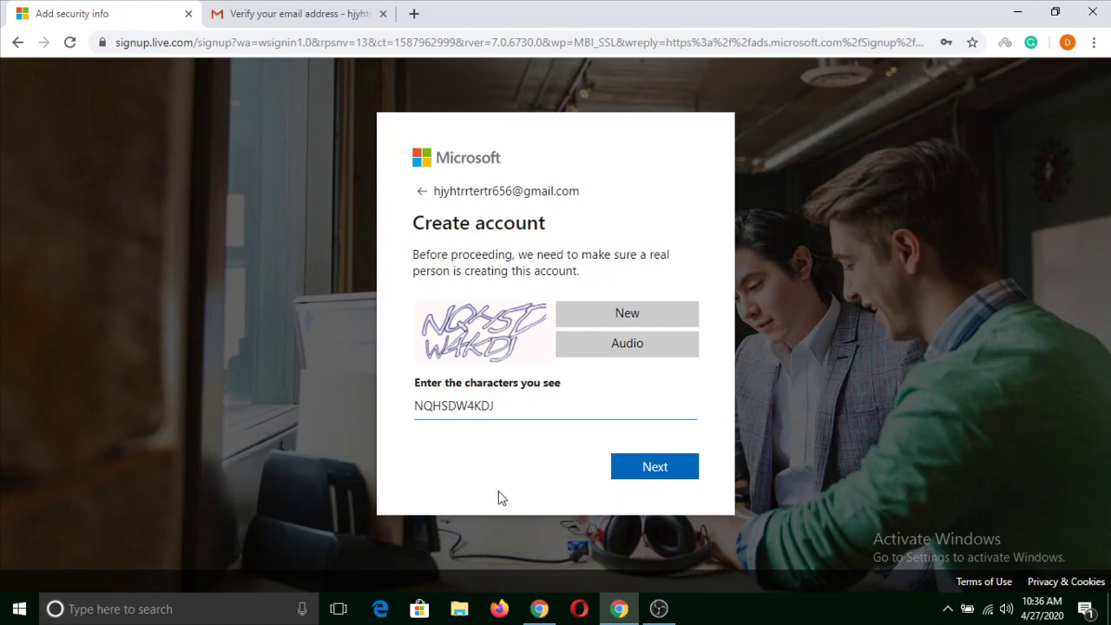
pyautogui.click(643, 469)
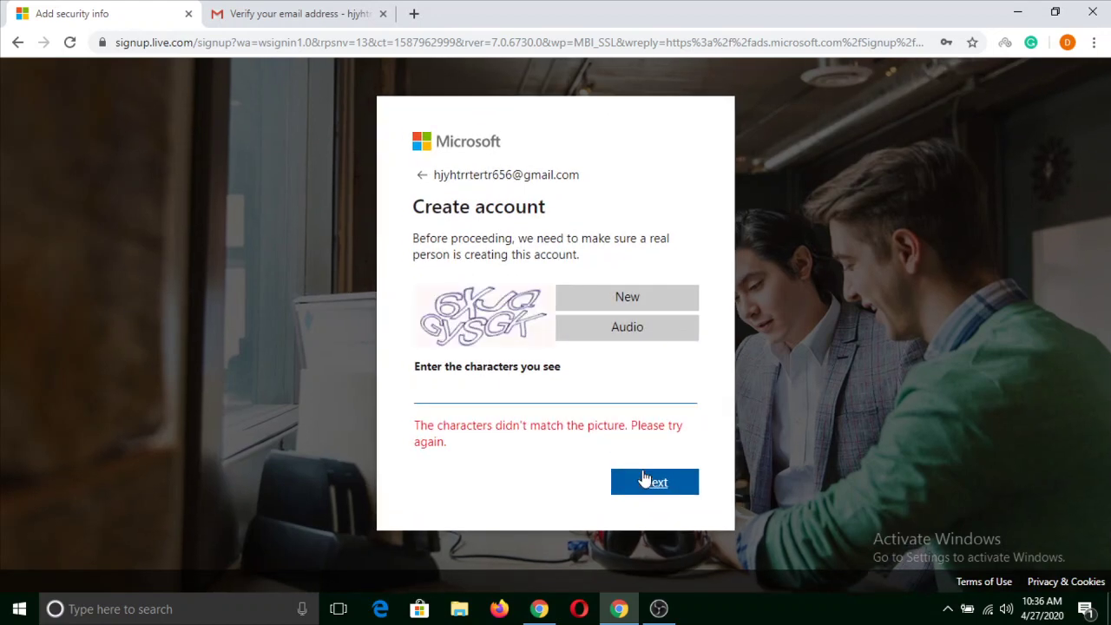
pyautogui.click(518, 397)
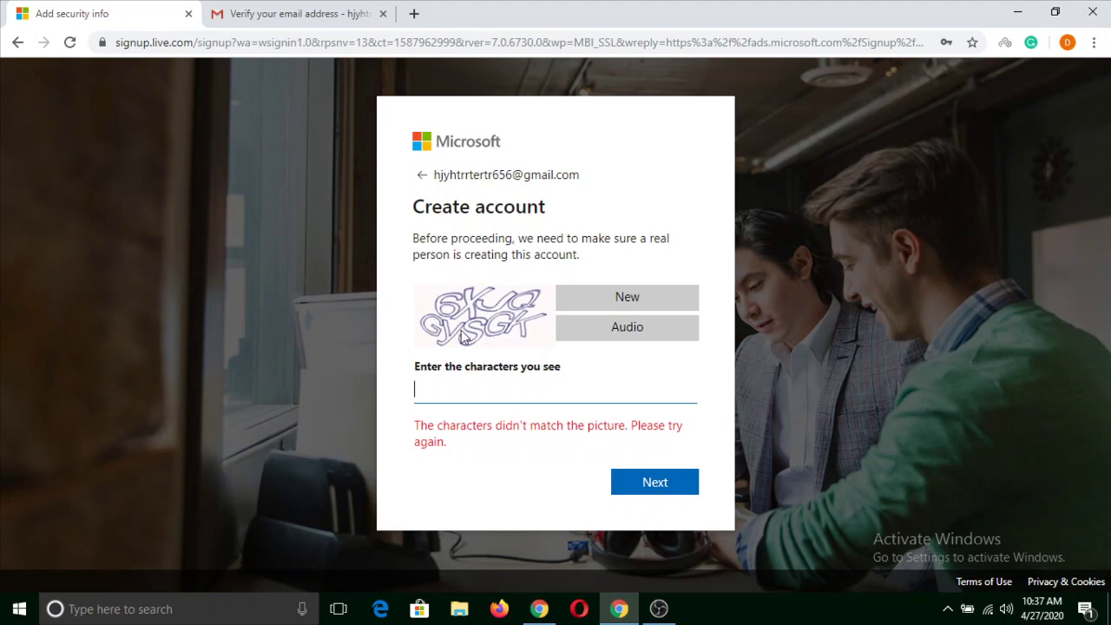
pyautogui.write('6XJQGYSGK')
pyautogui.click(671, 491)
# Step: Confirm the CAPTCHA, choose to enter an emailed code, and select the code in the Gmail message
pyautogui.click(668, 479)
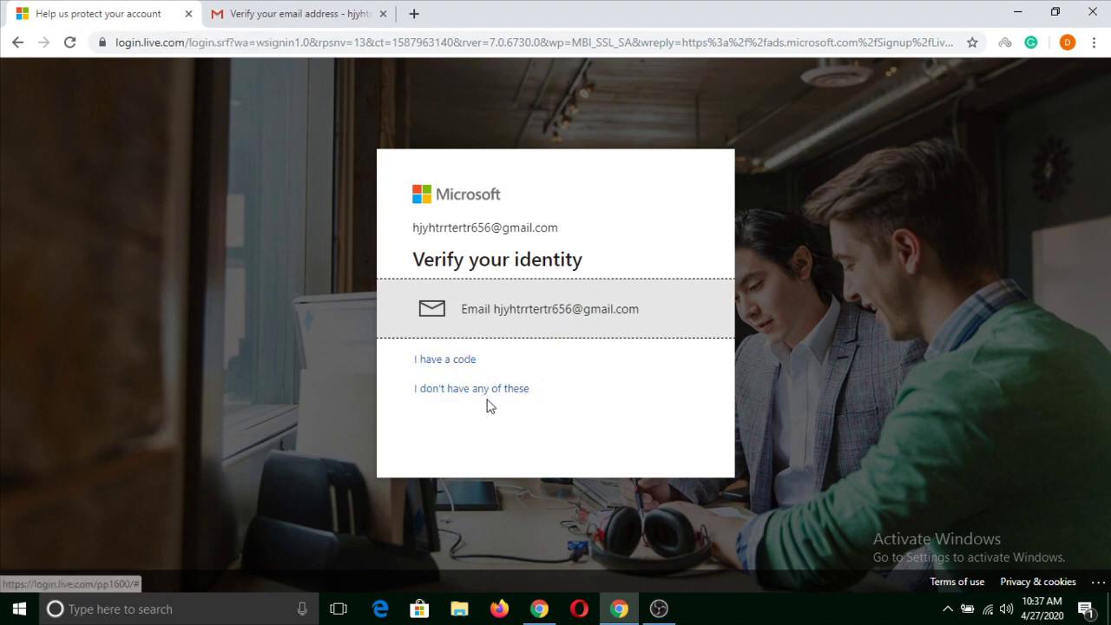
pyautogui.click(450, 365)
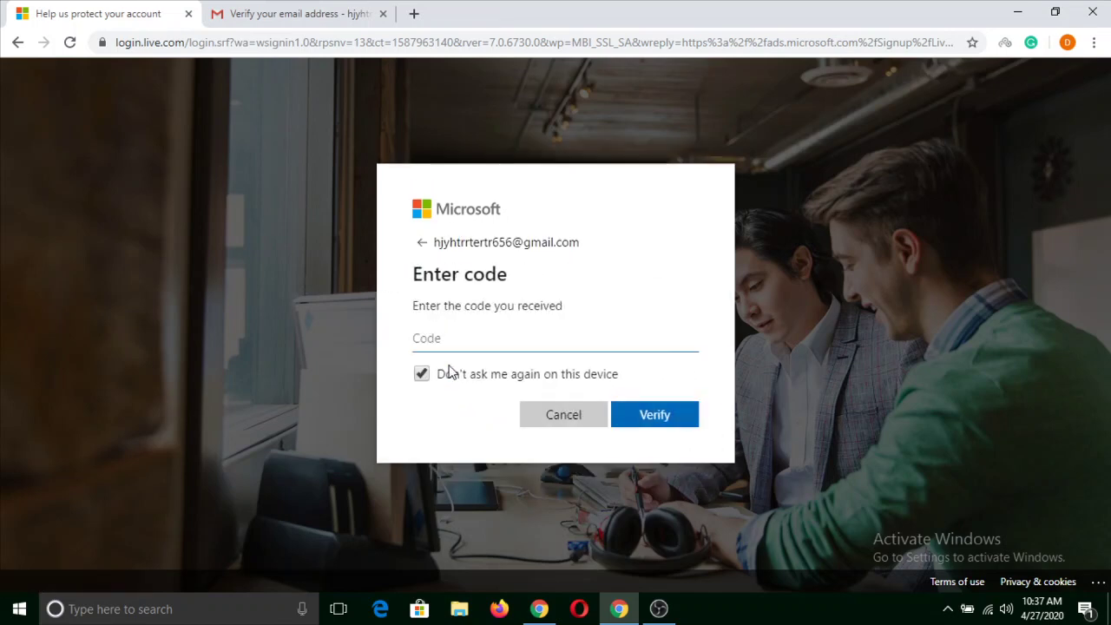
pyautogui.click(304, 13)
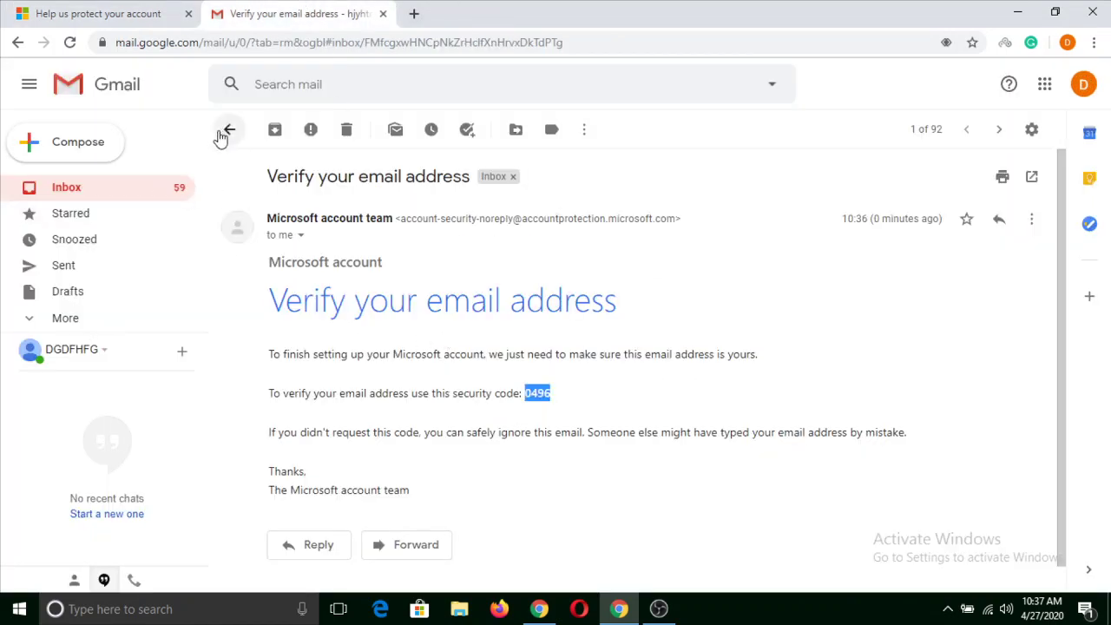
pyautogui.click(70, 42)
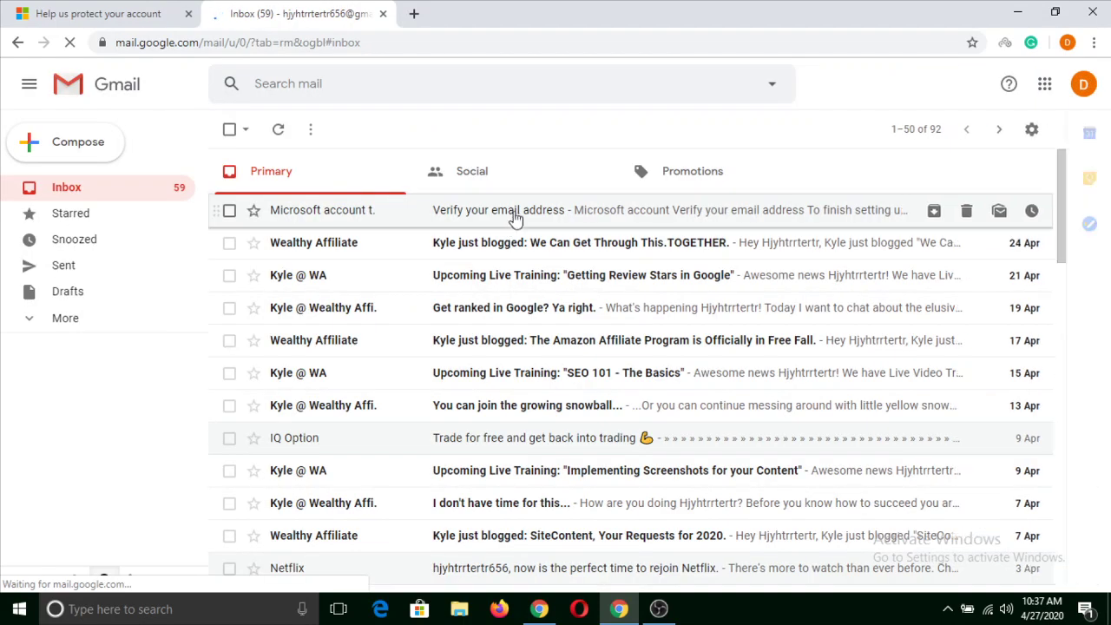
pyautogui.click(712, 218)
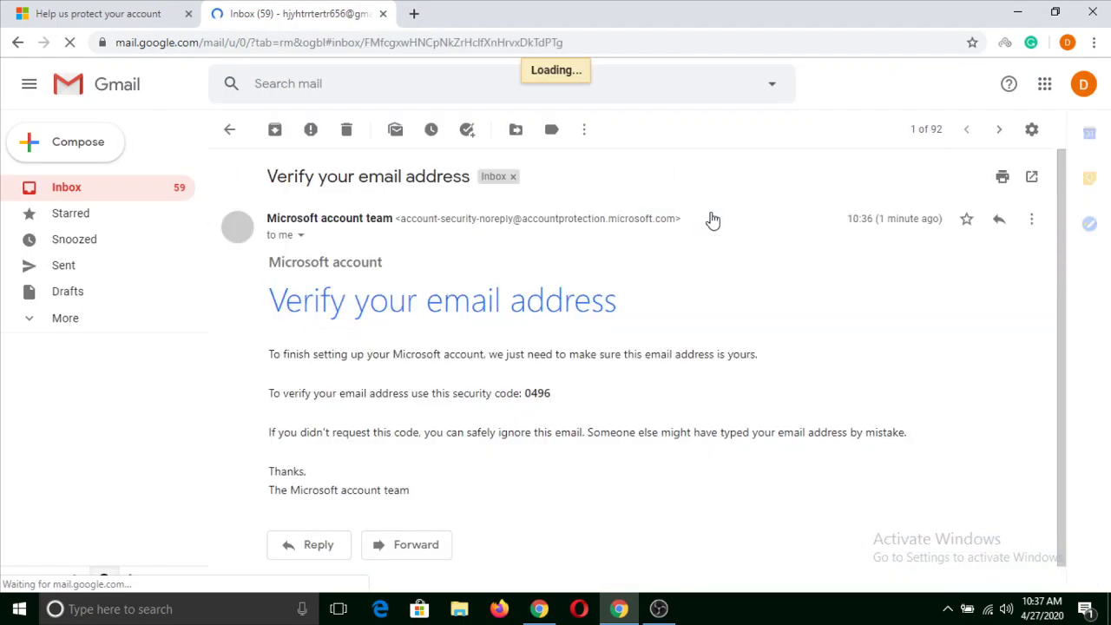
pyautogui.doubleClick(531, 396)
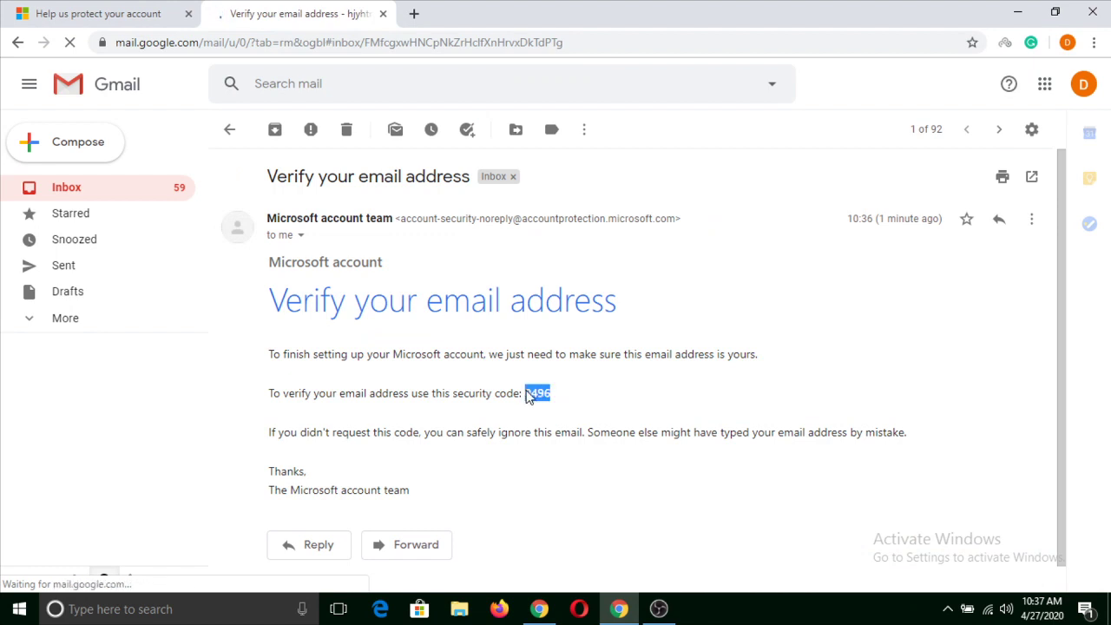
# Step: Paste and verify the code, then clear the rejected code and go back to identity options
pyautogui.click(136, 7)
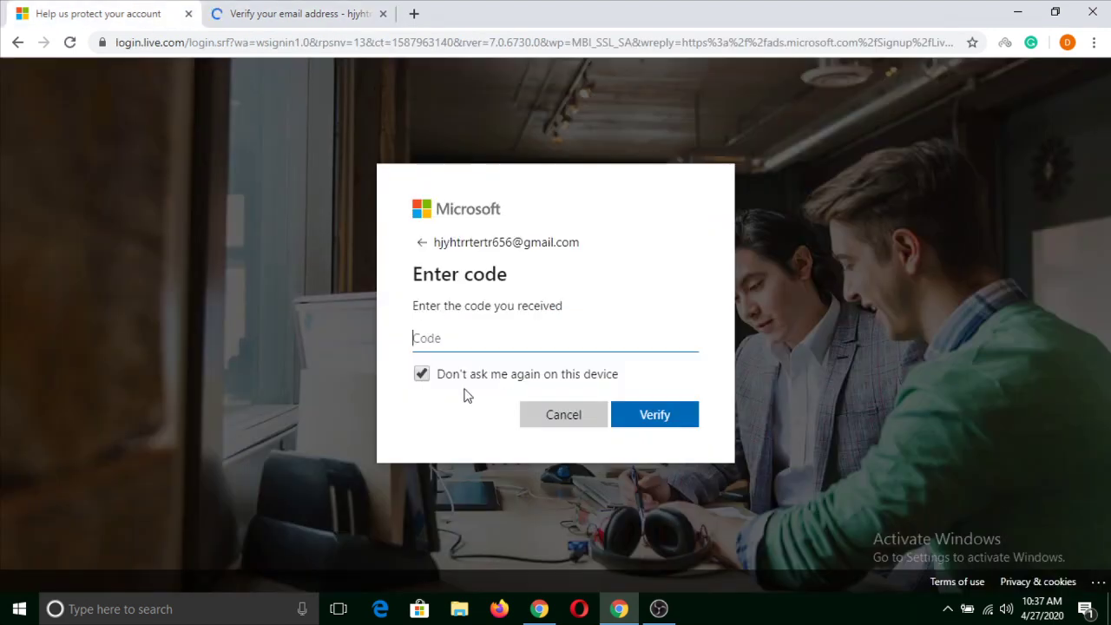
pyautogui.rightClick(466, 341)
pyautogui.click(503, 441)
pyautogui.click(674, 426)
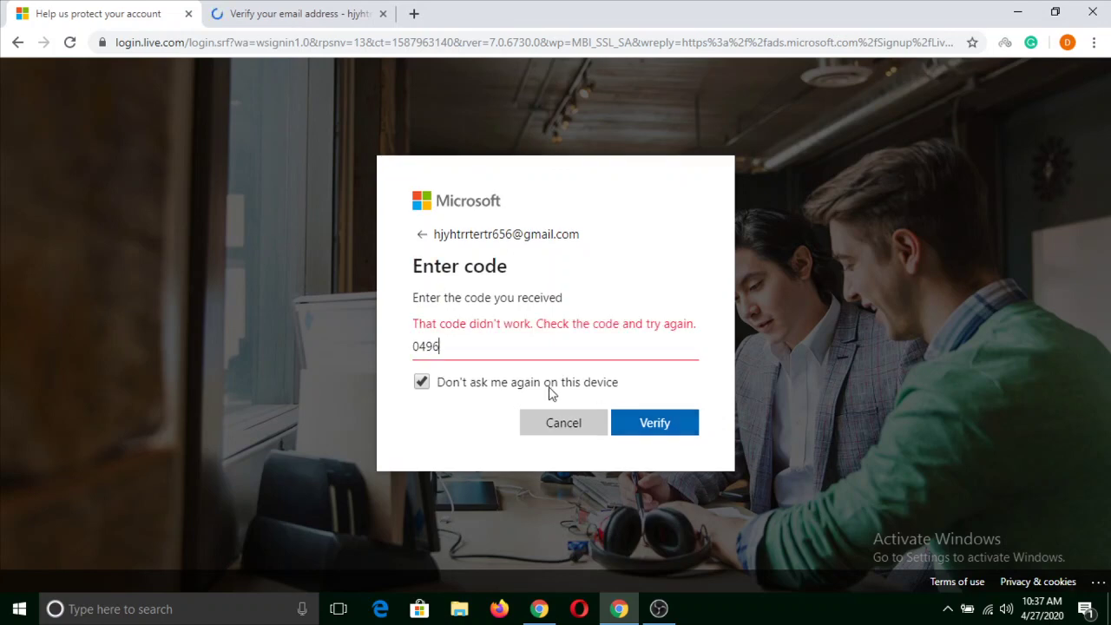
pyautogui.moveTo(453, 347); pyautogui.dragTo(385, 347)
pyautogui.press('BackSpace')
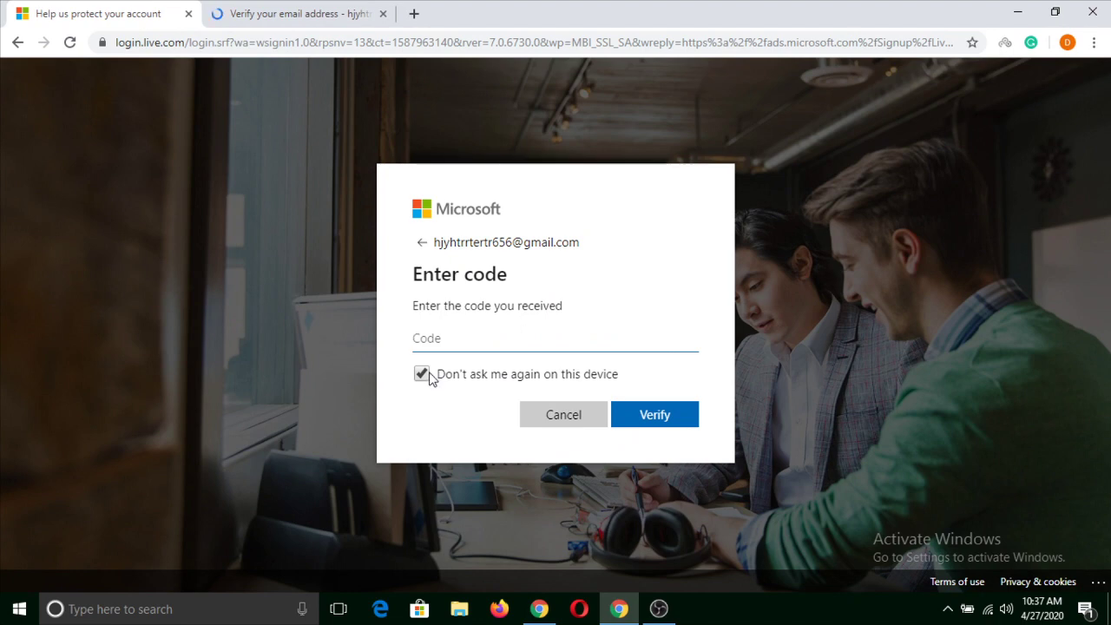
pyautogui.click(422, 243)
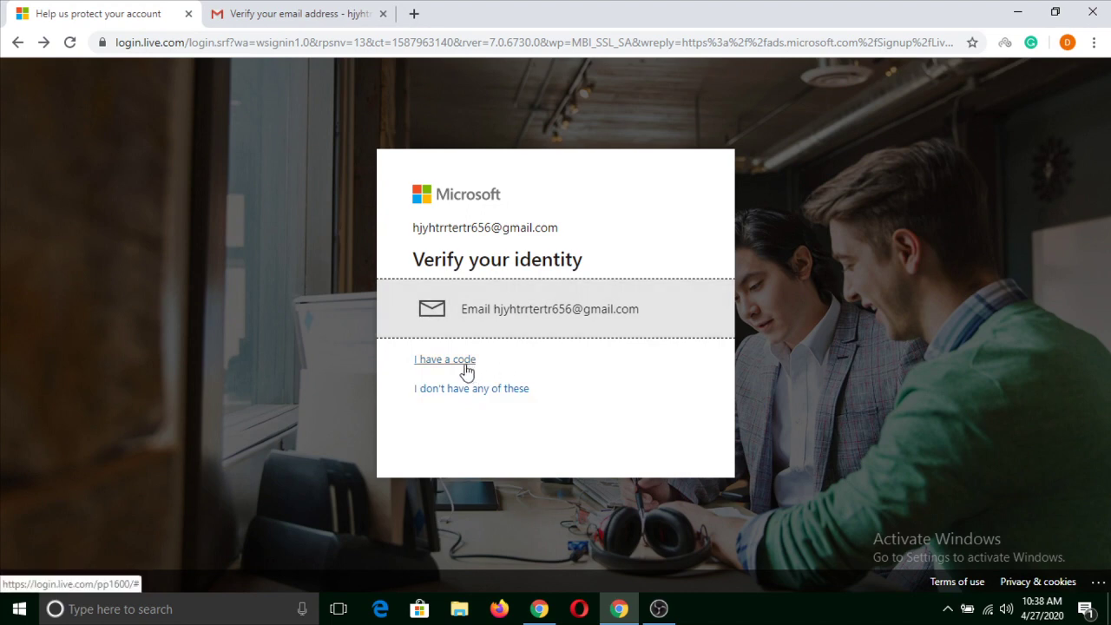
# Step: Request a fresh sign-in code by email and open the new security code message in Gmail
pyautogui.click(536, 305)
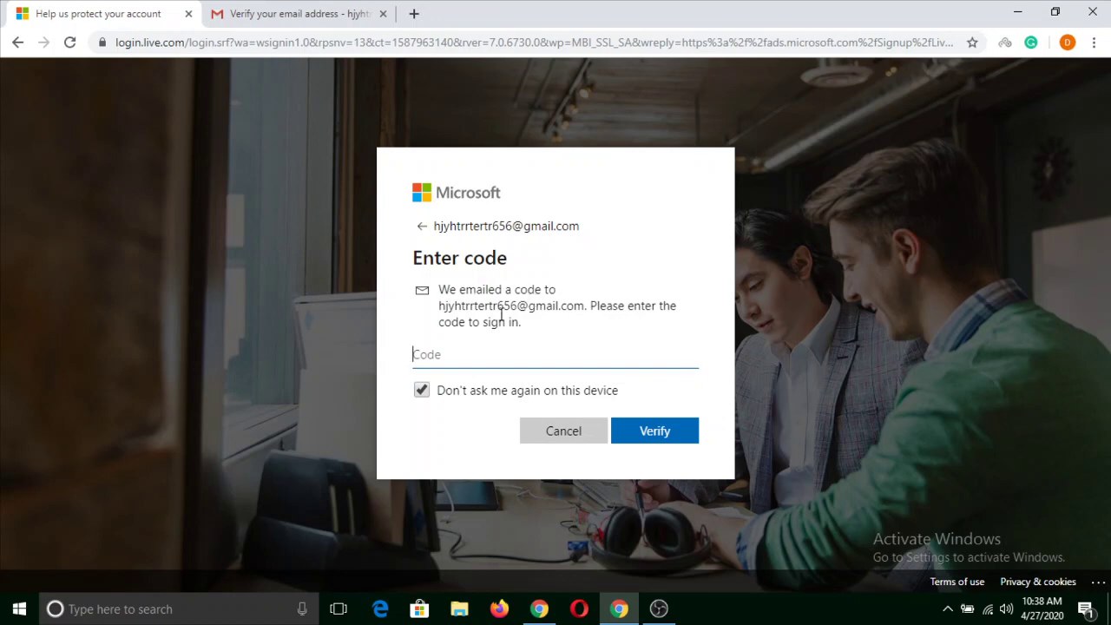
pyautogui.click(252, 13)
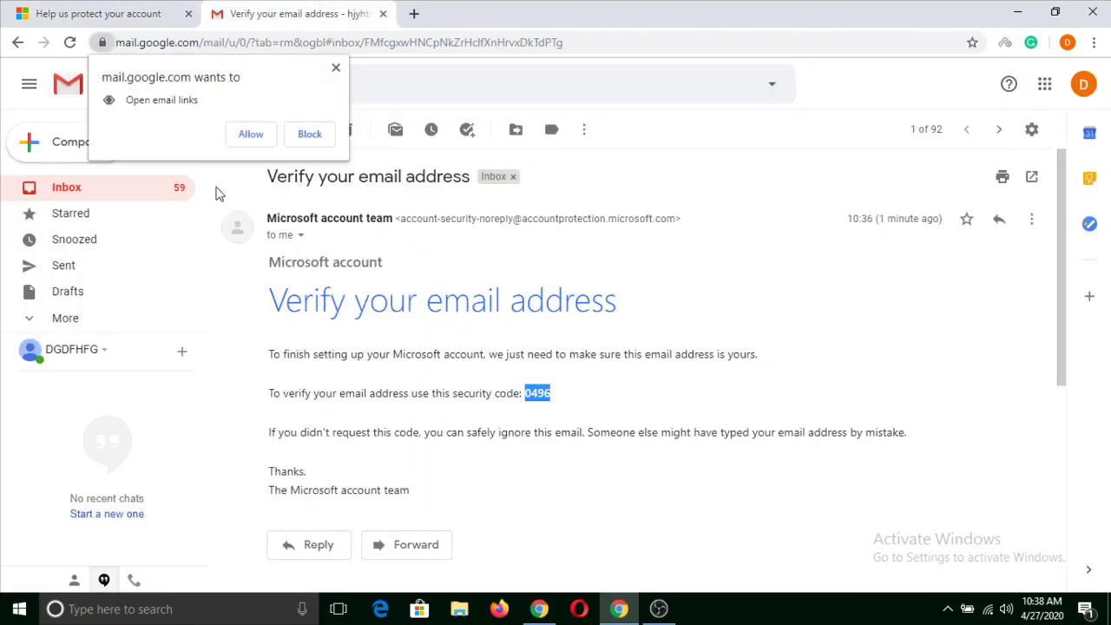
pyautogui.click(336, 68)
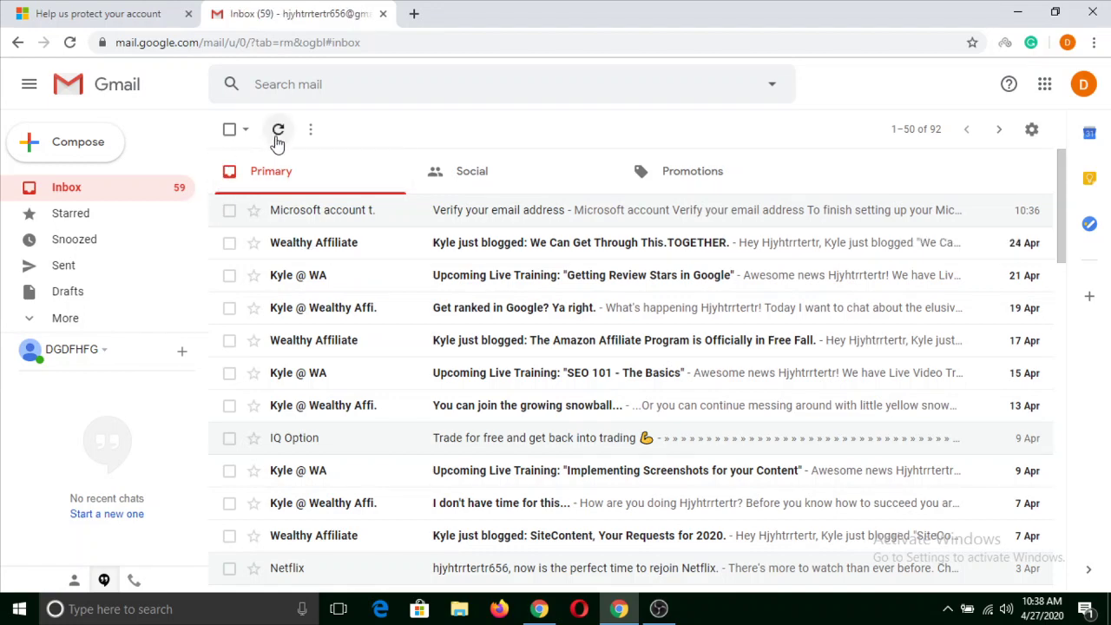
pyautogui.click(431, 375)
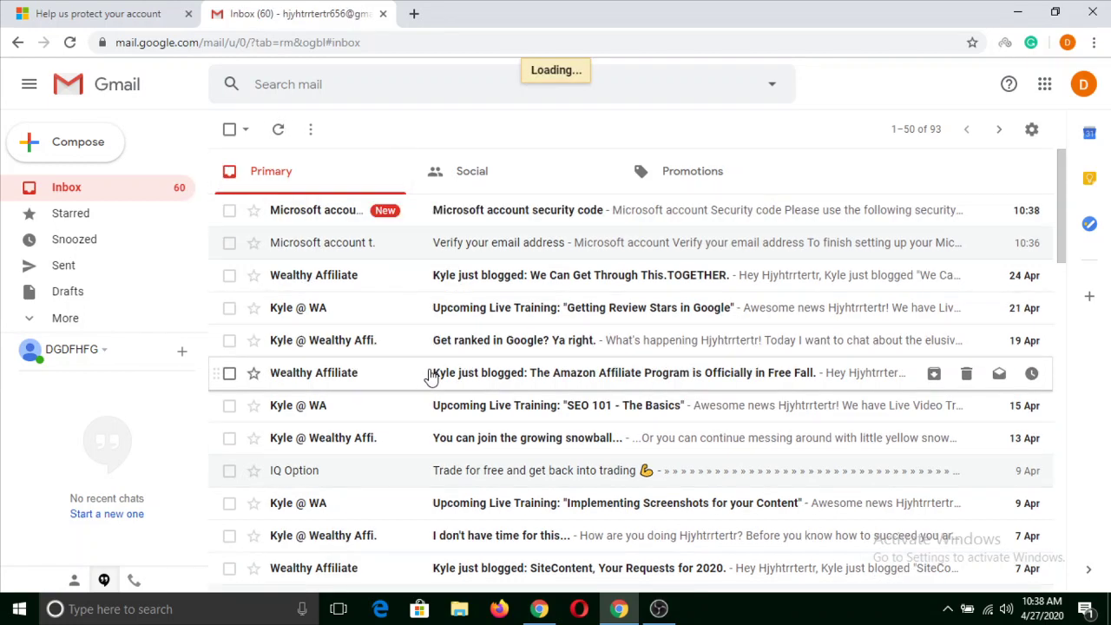
pyautogui.click(521, 210)
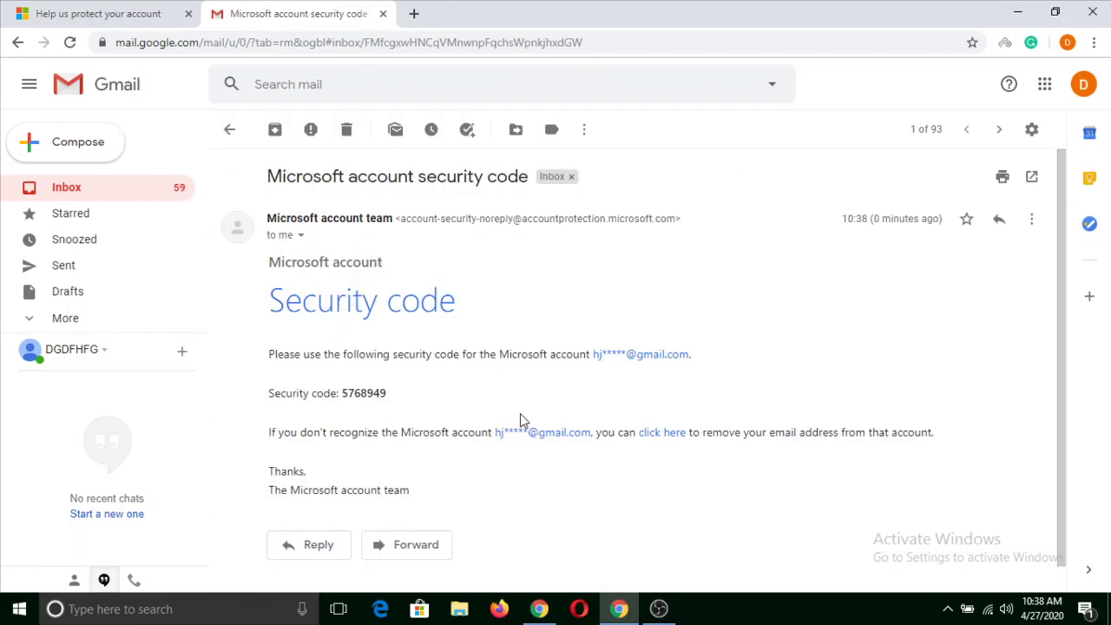
# Step: Copy the new security code, paste it into the Code field, and verify it
pyautogui.moveTo(386, 393); pyautogui.dragTo(268, 258)
pyautogui.click(414, 400)
pyautogui.moveTo(388, 394); pyautogui.dragTo(355, 392)
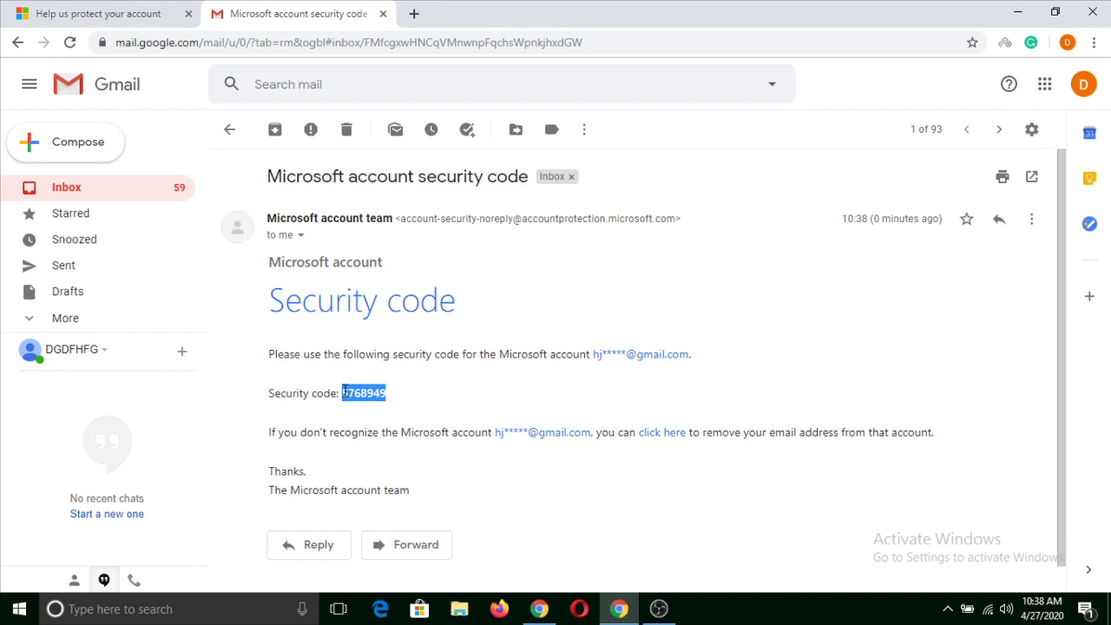
pyautogui.rightClick(345, 392)
pyautogui.click(361, 402)
pyautogui.click(126, 13)
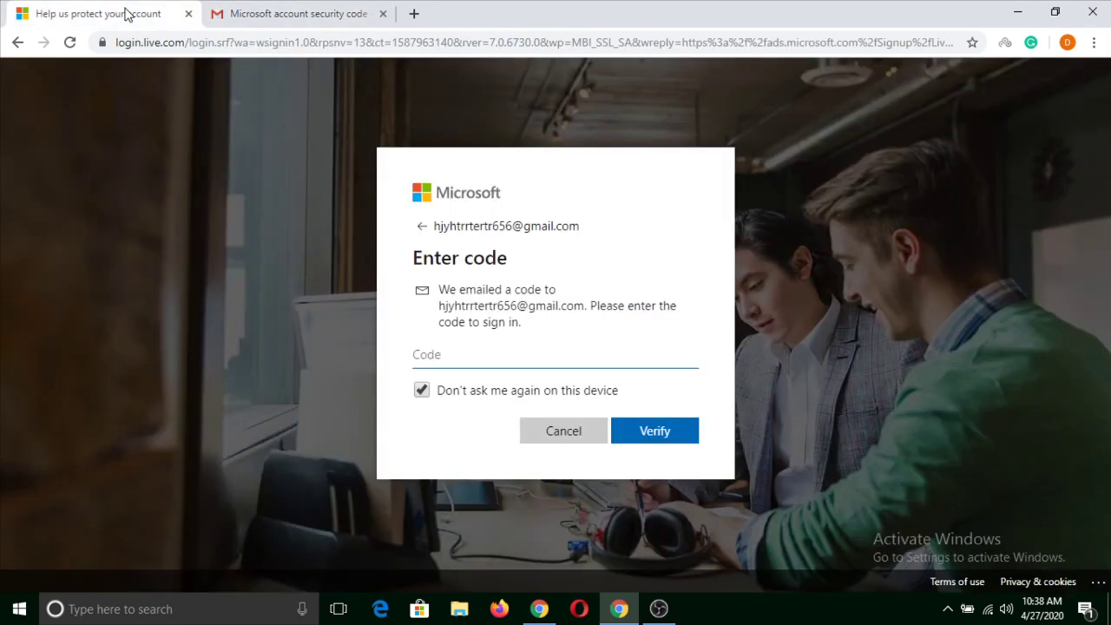
pyautogui.rightClick(499, 361)
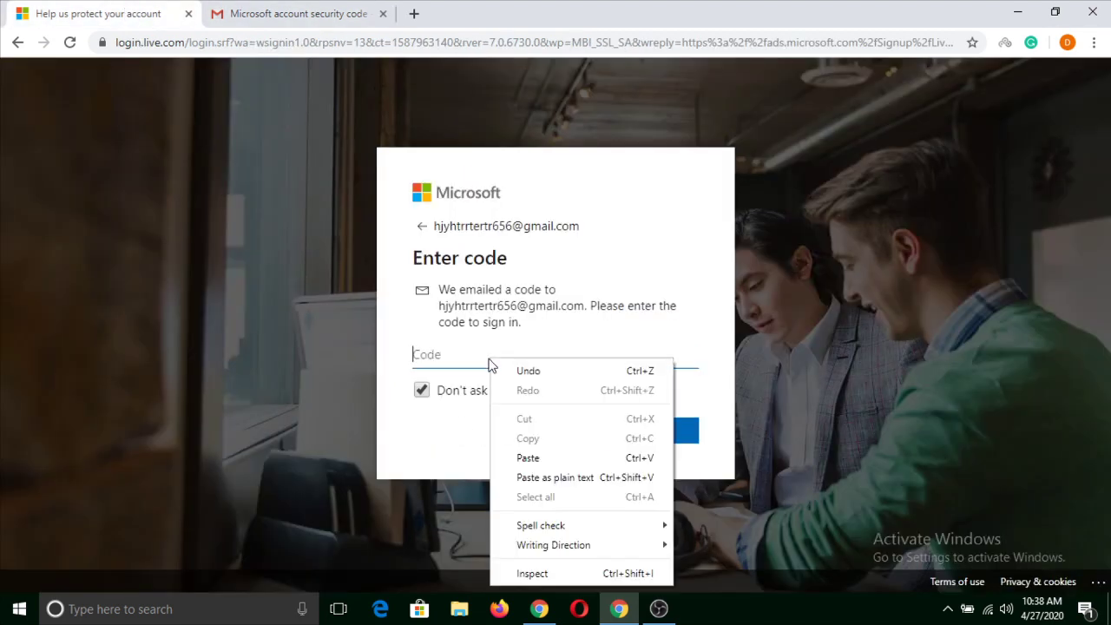
pyautogui.click(549, 455)
pyautogui.click(658, 445)
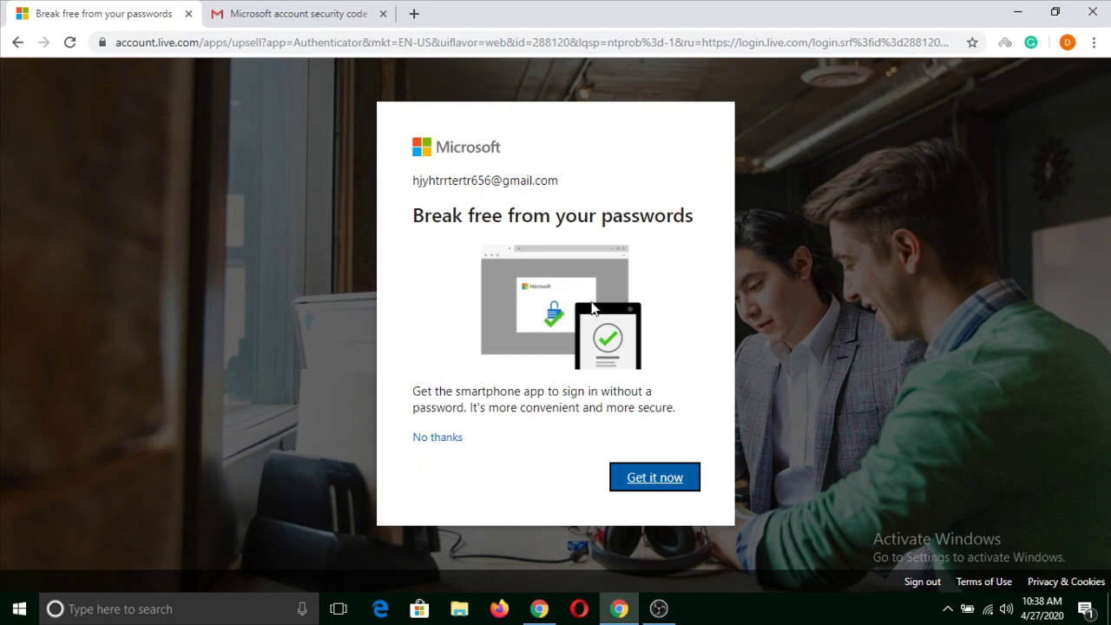
# Step: Decline the Authenticator app offer and enter the legal business name on the Create Account form
pyautogui.click(435, 443)
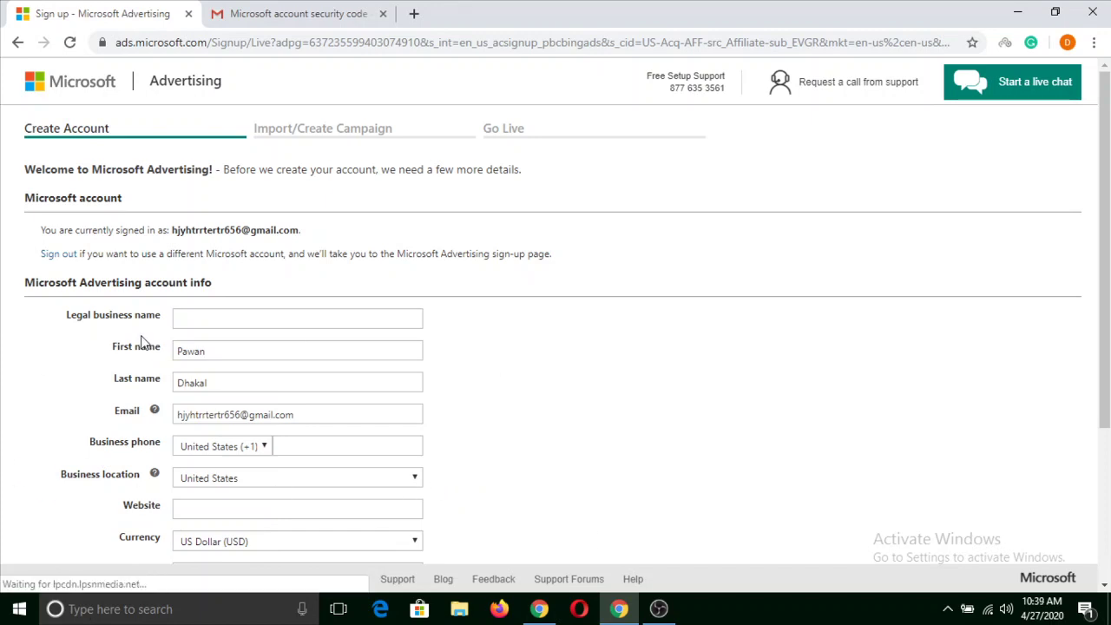
pyautogui.click(266, 318)
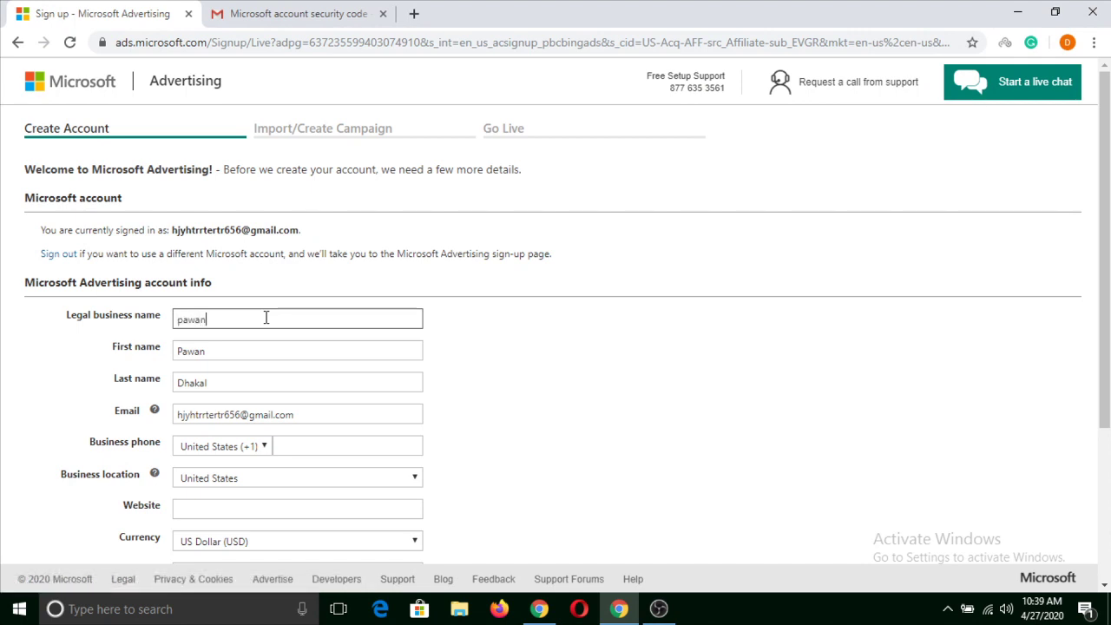
pyautogui.scroll(-2, 390, 405)
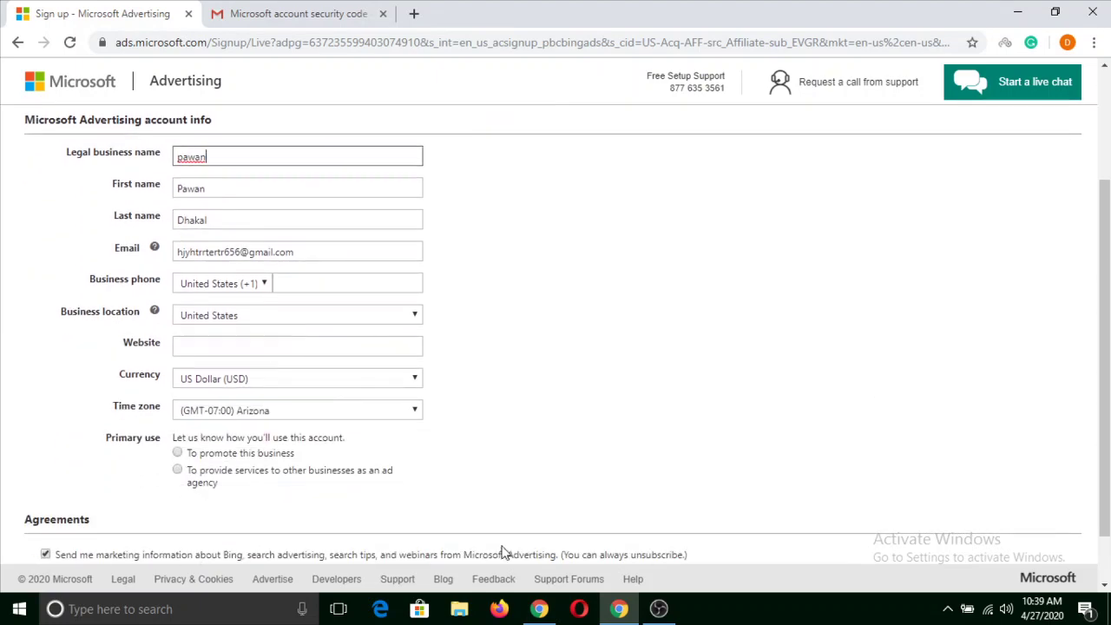
pyautogui.click(539, 609)
pyautogui.click(247, 18)
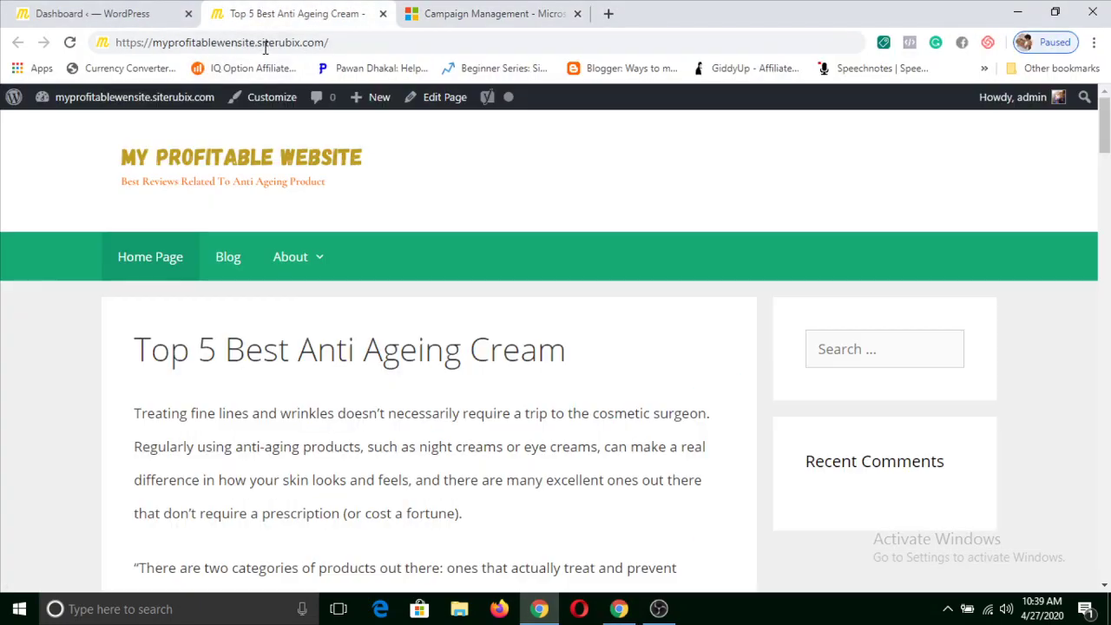
pyautogui.click(339, 42)
pyautogui.rightClick(290, 49)
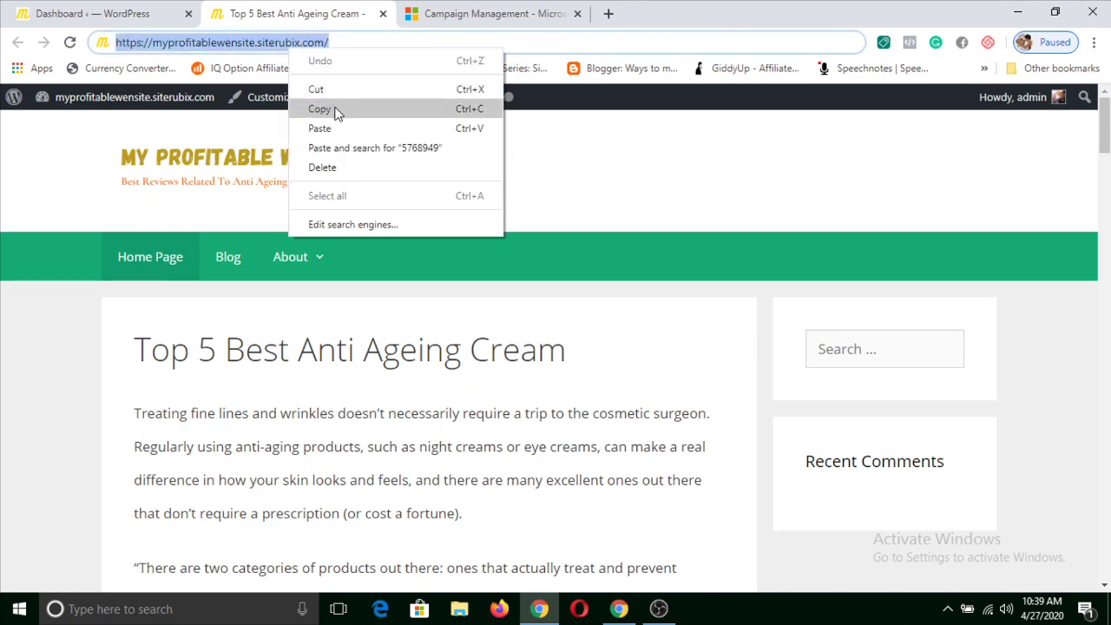
pyautogui.click(335, 110)
pyautogui.click(619, 609)
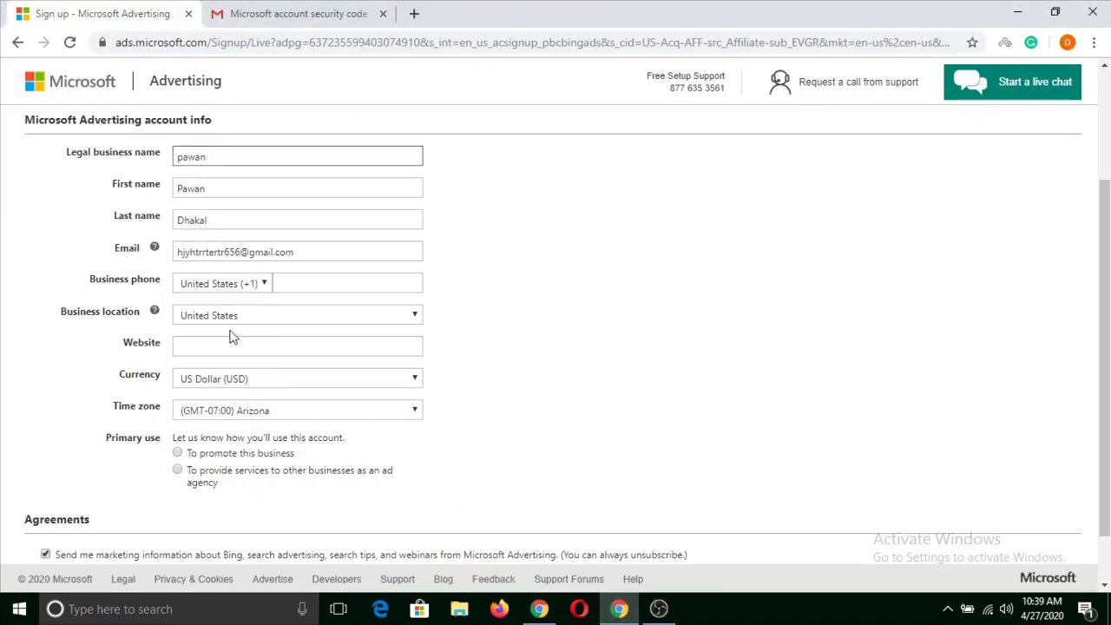
pyautogui.rightClick(253, 346)
# Step: Paste the My Profitable Website address, choose 'To promote this business', and pick Nepal as location
pyautogui.click(260, 442)
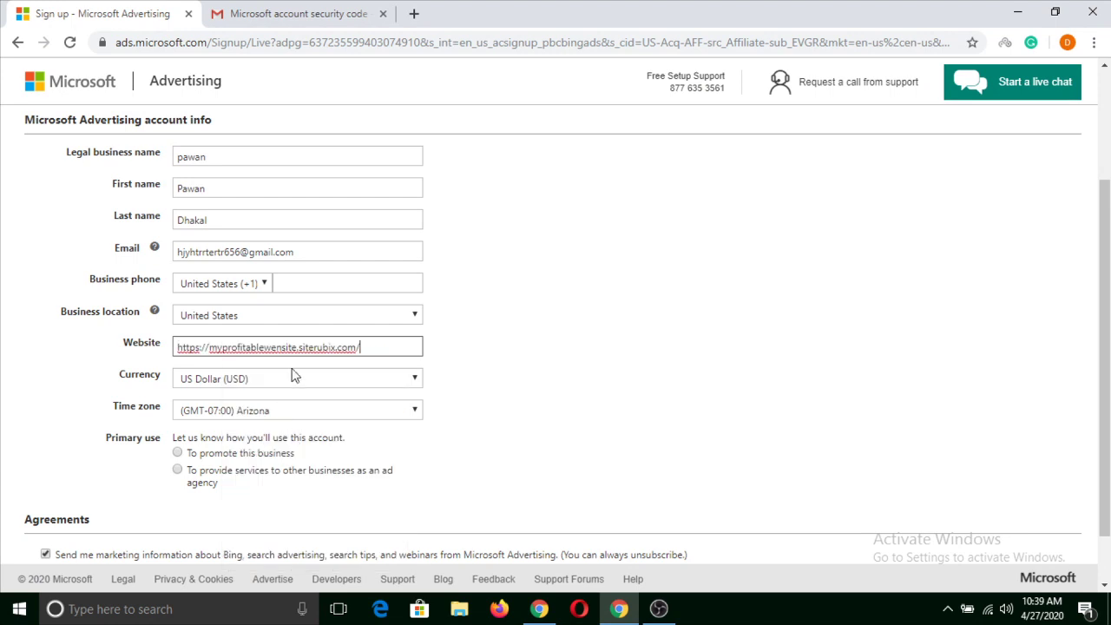
pyautogui.click(179, 454)
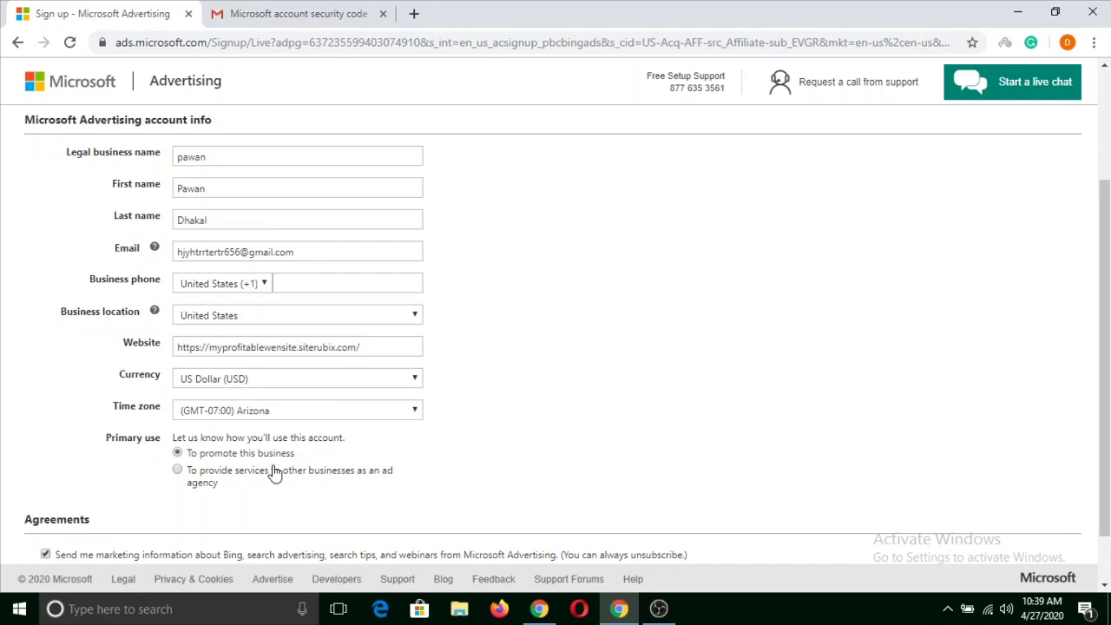
pyautogui.click(359, 322)
pyautogui.write('net')
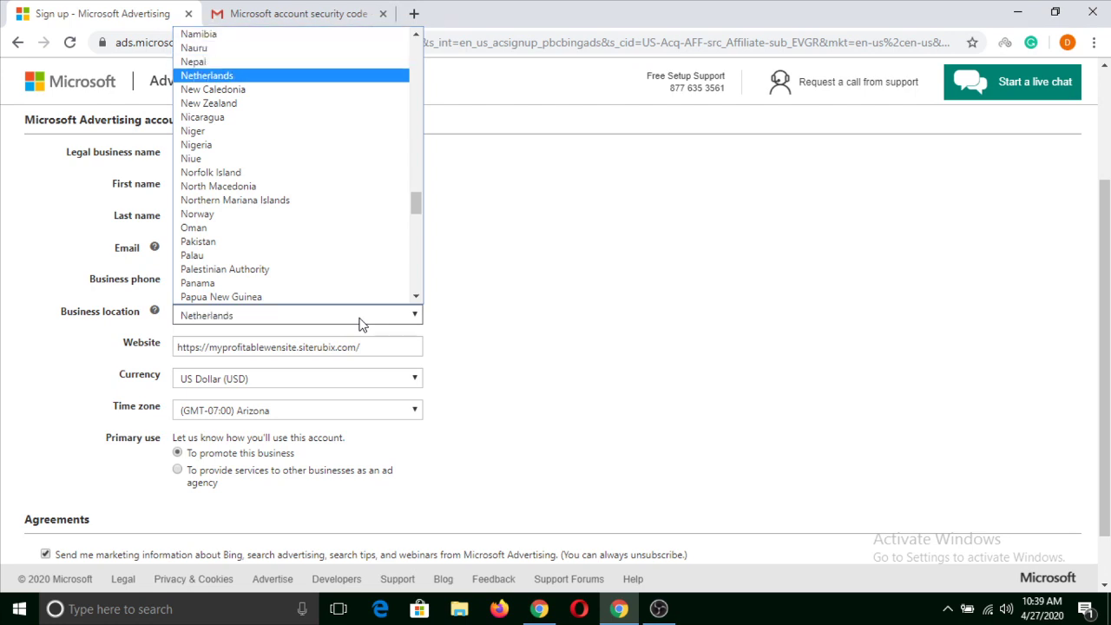
pyautogui.click(219, 61)
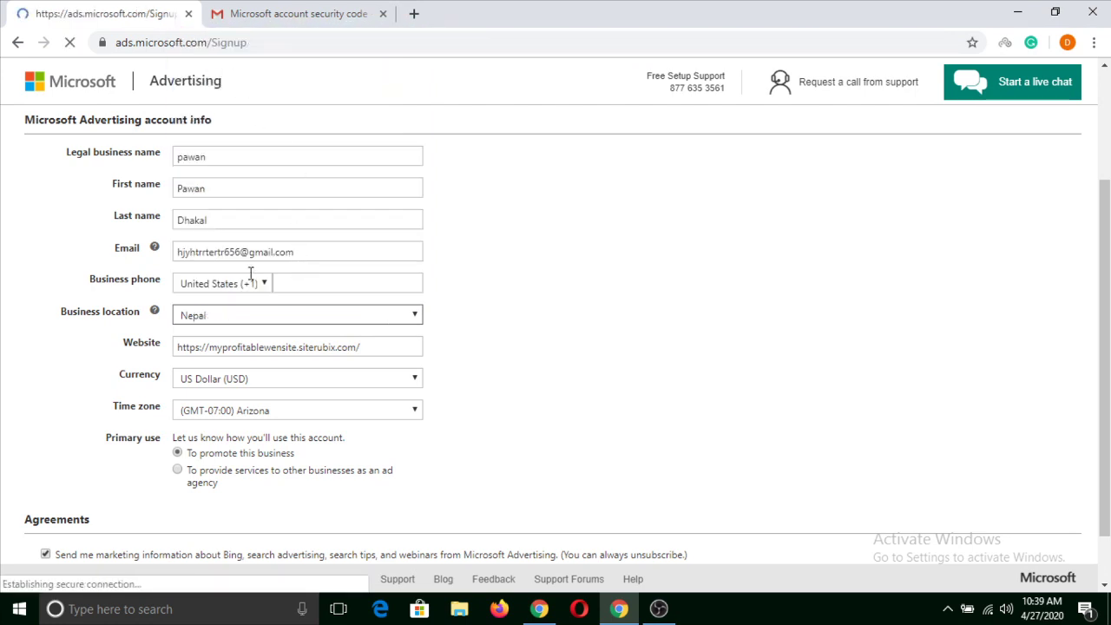
pyautogui.scroll(-3, 313, 439)
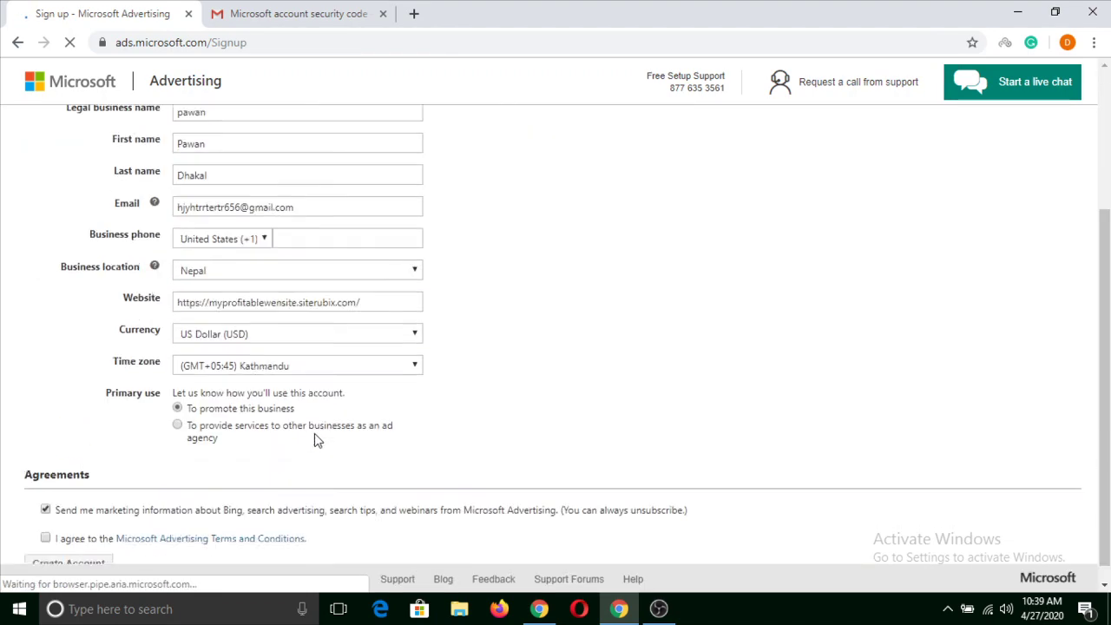
# Step: Set the phone country code to Nepal (+977) and enter the business phone number
pyautogui.click(264, 220)
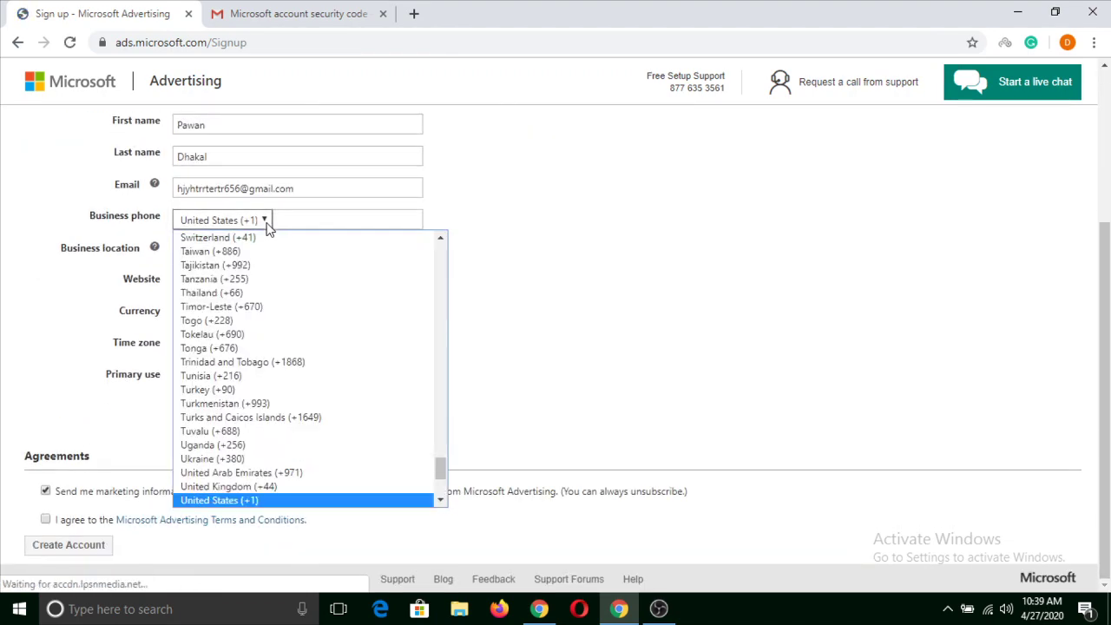
pyautogui.press('n')
pyautogui.press('n')
pyautogui.press('n')
pyautogui.press('n')
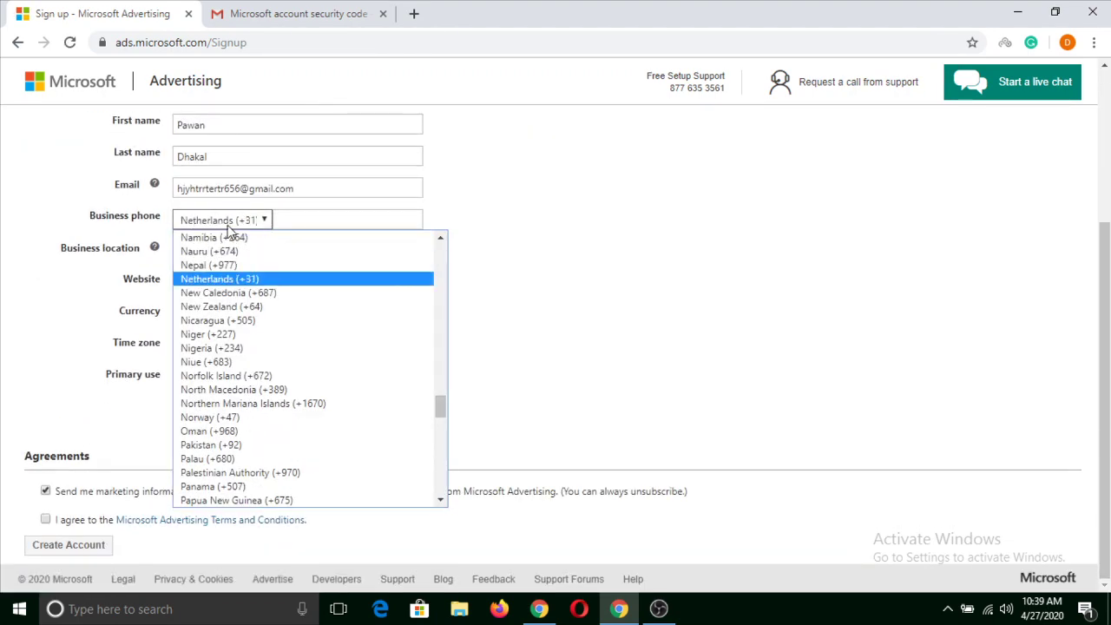
pyautogui.scroll(1, 222, 234)
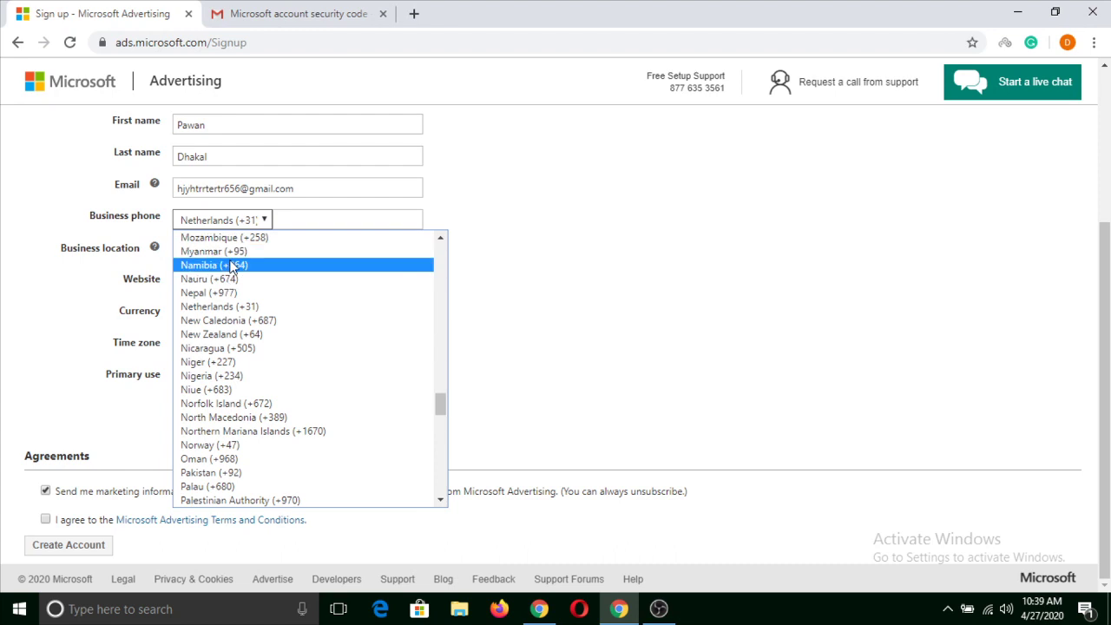
pyautogui.click(263, 293)
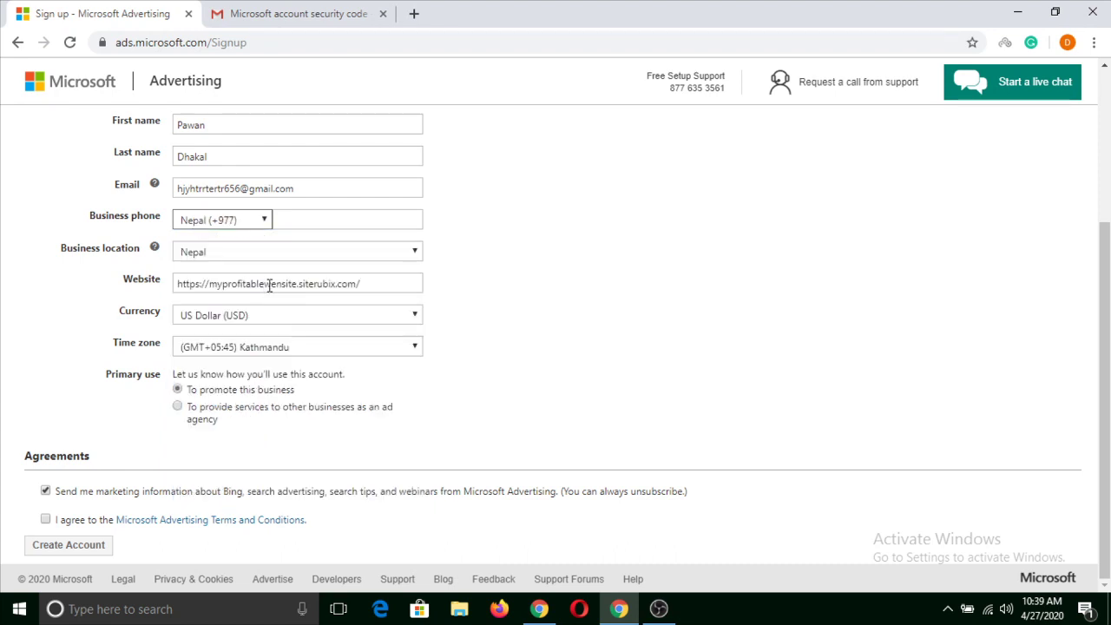
pyautogui.click(304, 214)
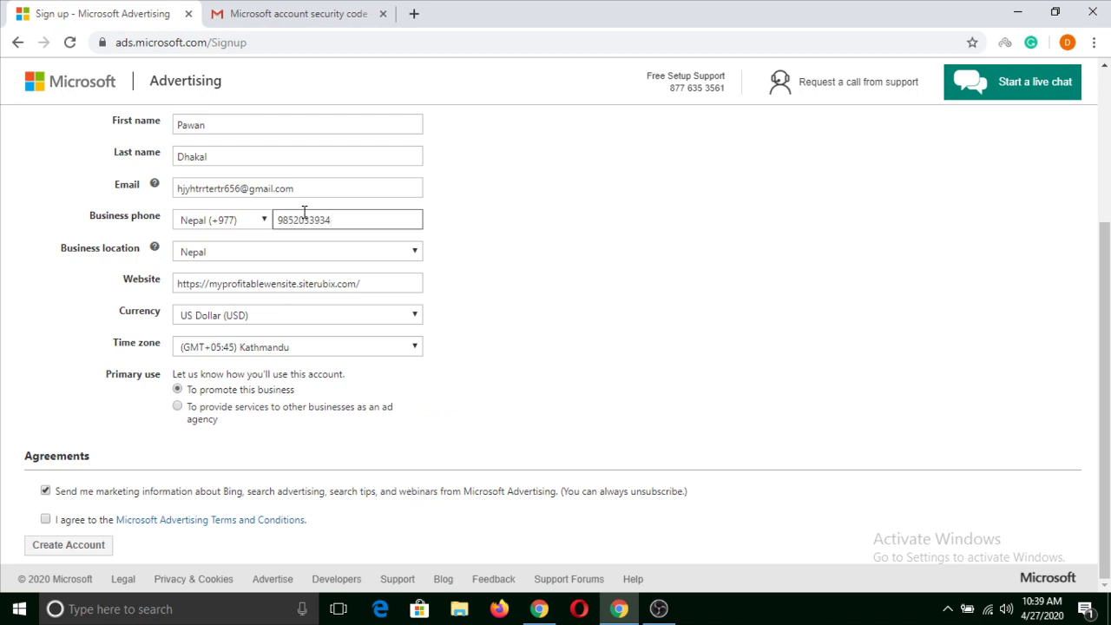
pyautogui.click(497, 252)
# Step: Accept the Terms and Conditions and submit the form with Create Account
pyautogui.scroll(2, 436, 335)
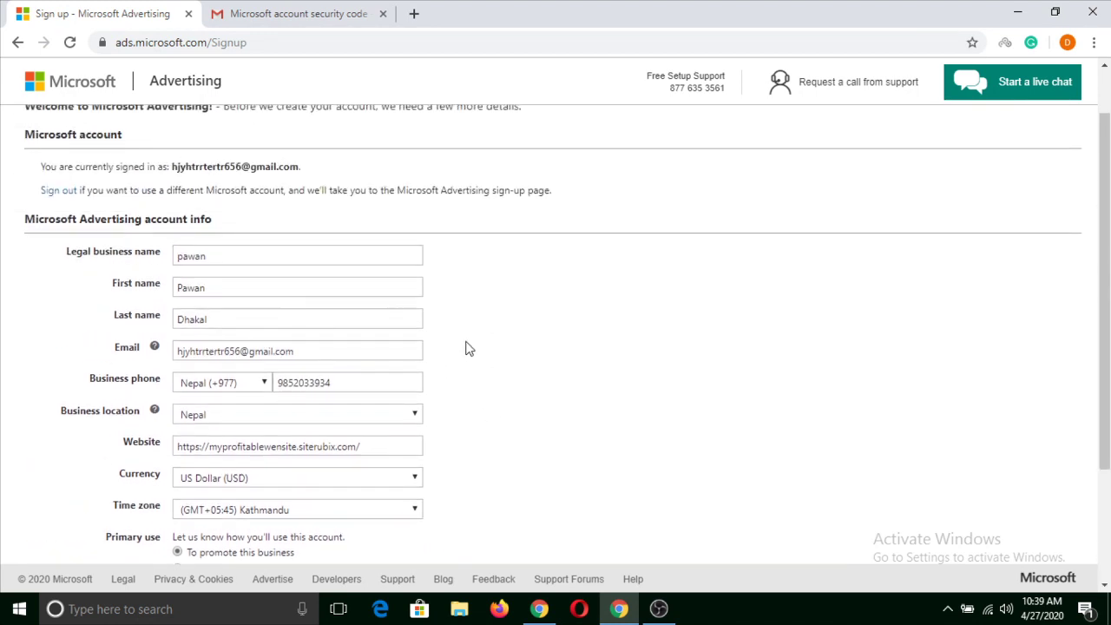
pyautogui.scroll(-2, 164, 286)
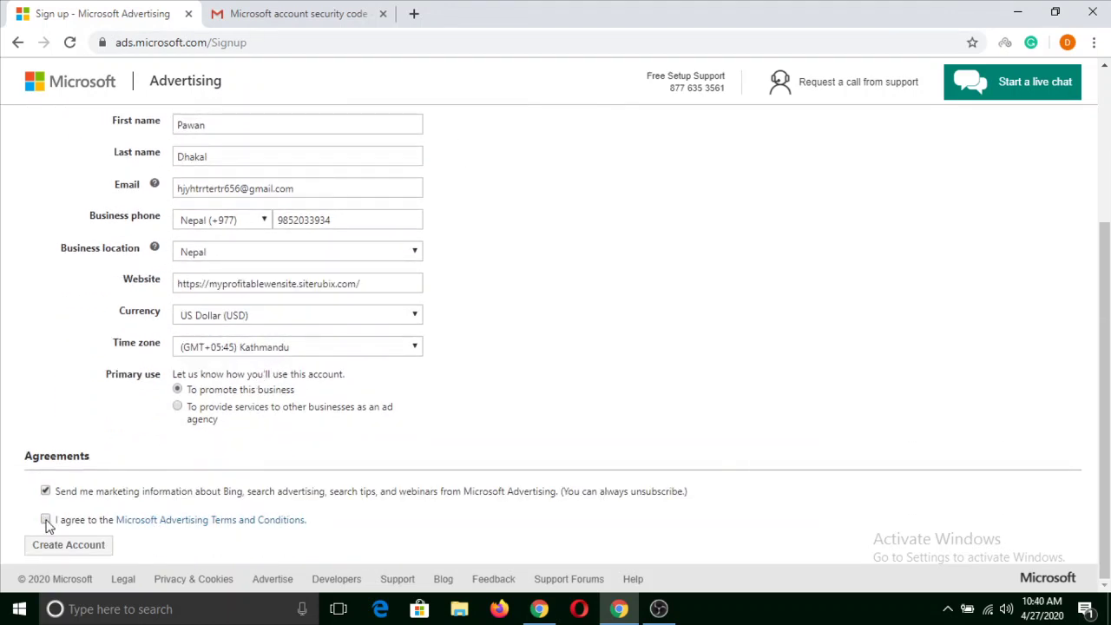
pyautogui.click(46, 520)
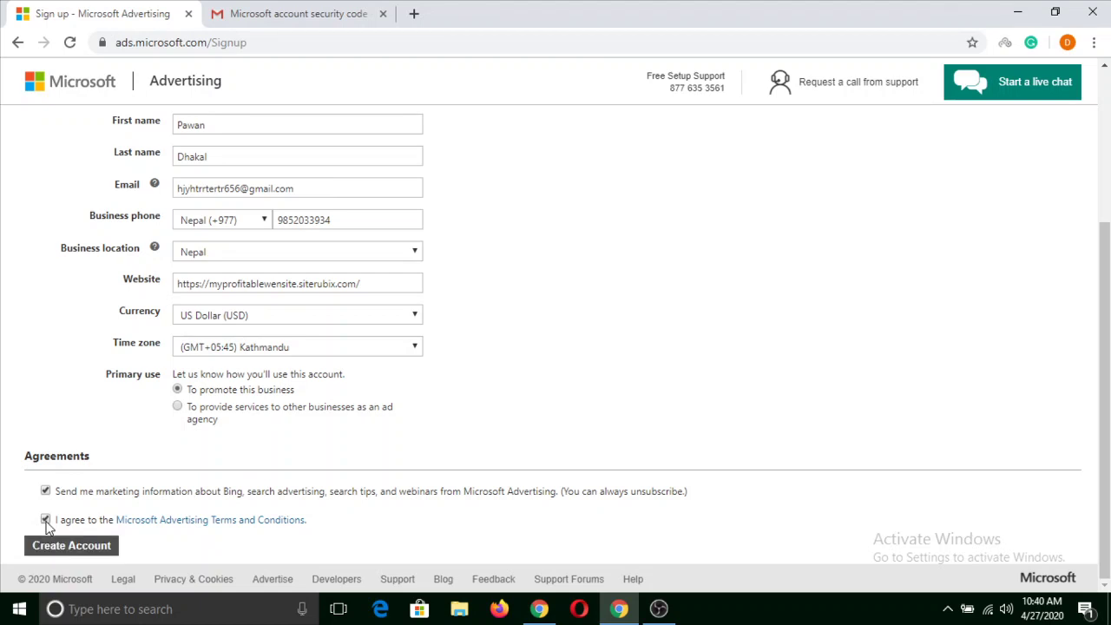
pyautogui.click(73, 552)
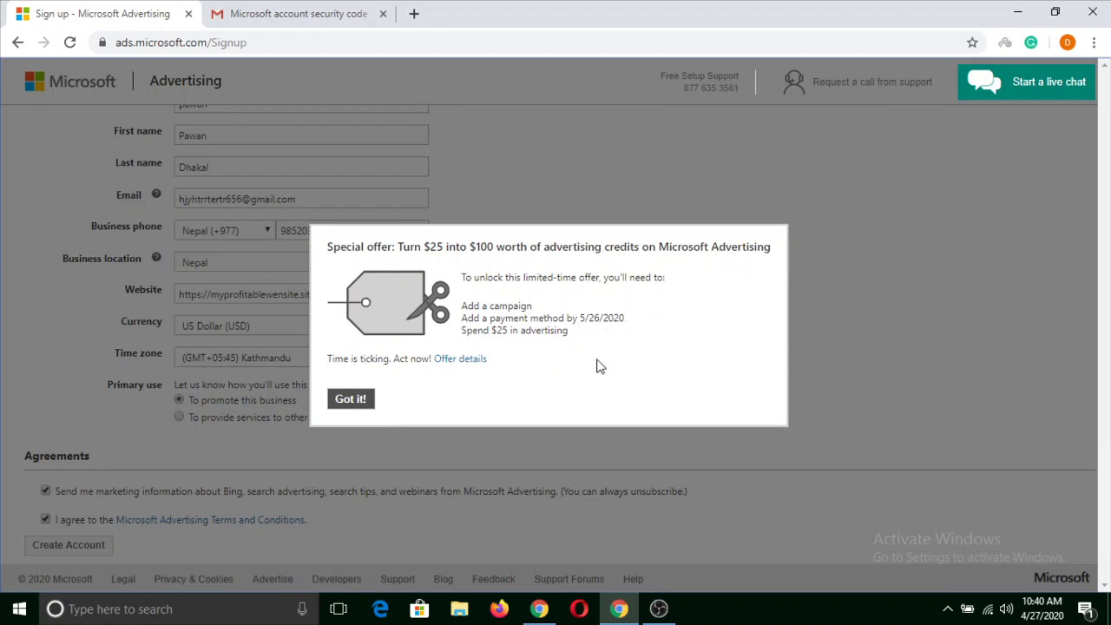
# Step: Browse the website in the other window while the account is created, then return to sign-up
pyautogui.click(540, 608)
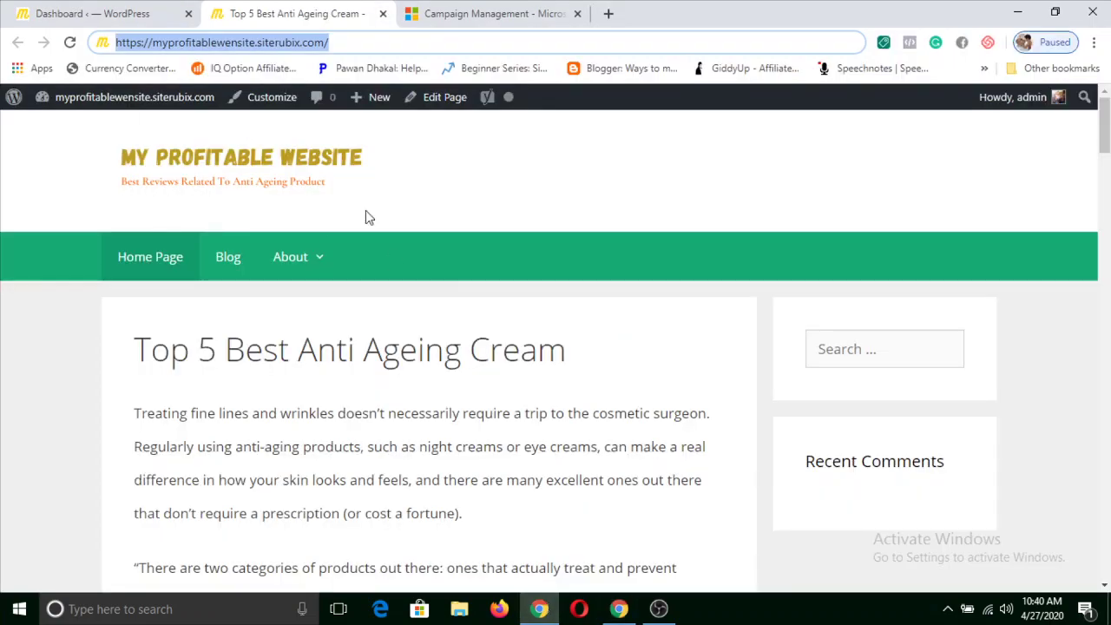
pyautogui.click(560, 321)
pyautogui.scroll(-15, 477, 430)
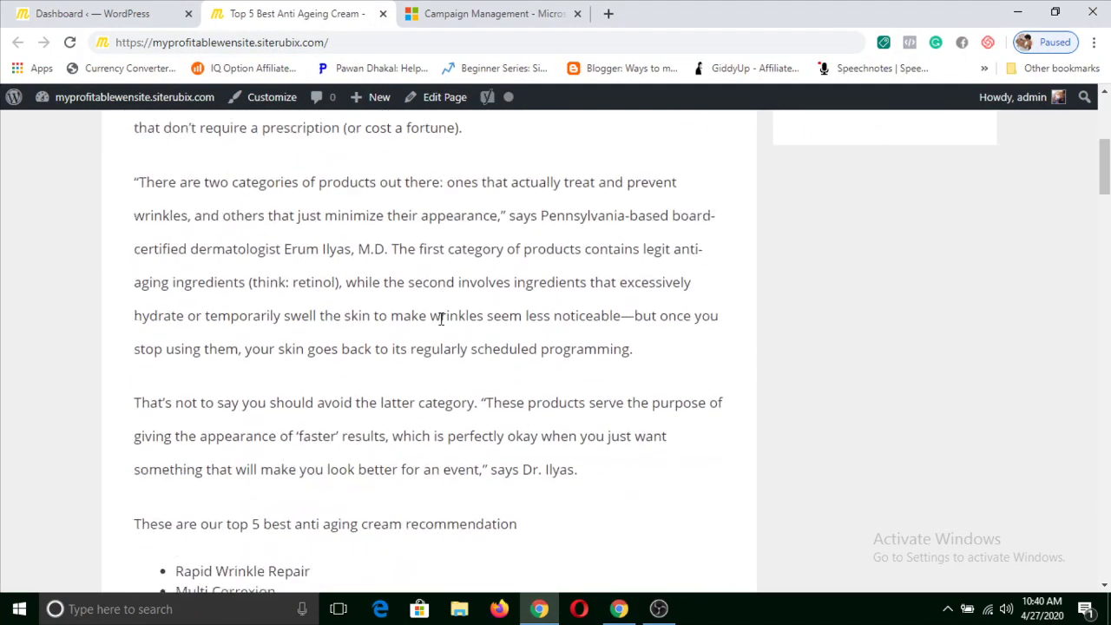
pyautogui.scroll(-4, 438, 319)
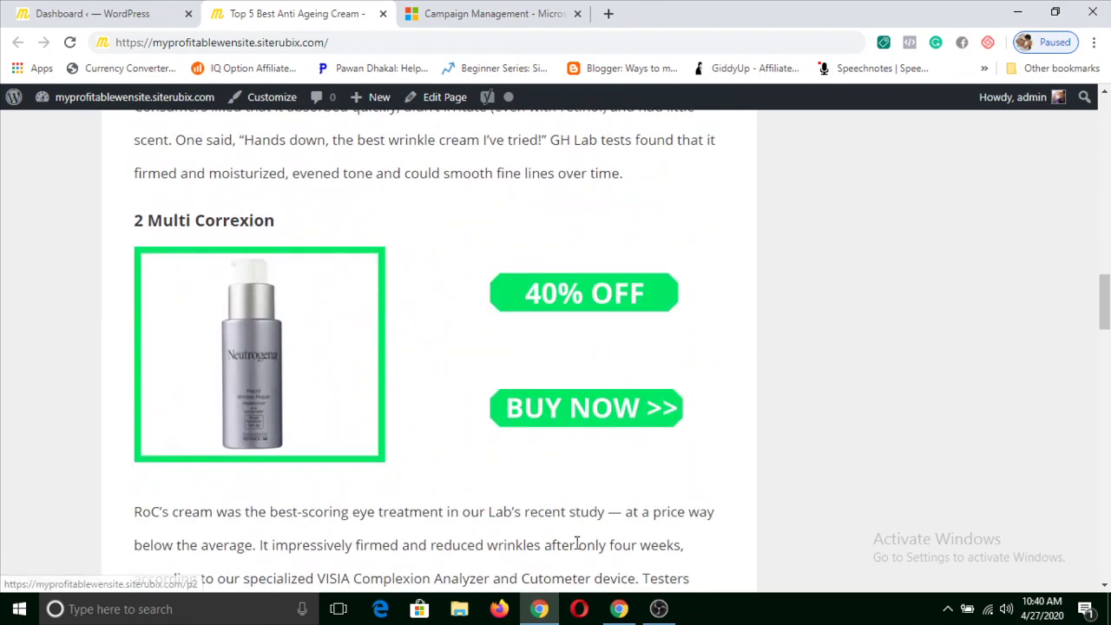
pyautogui.click(619, 608)
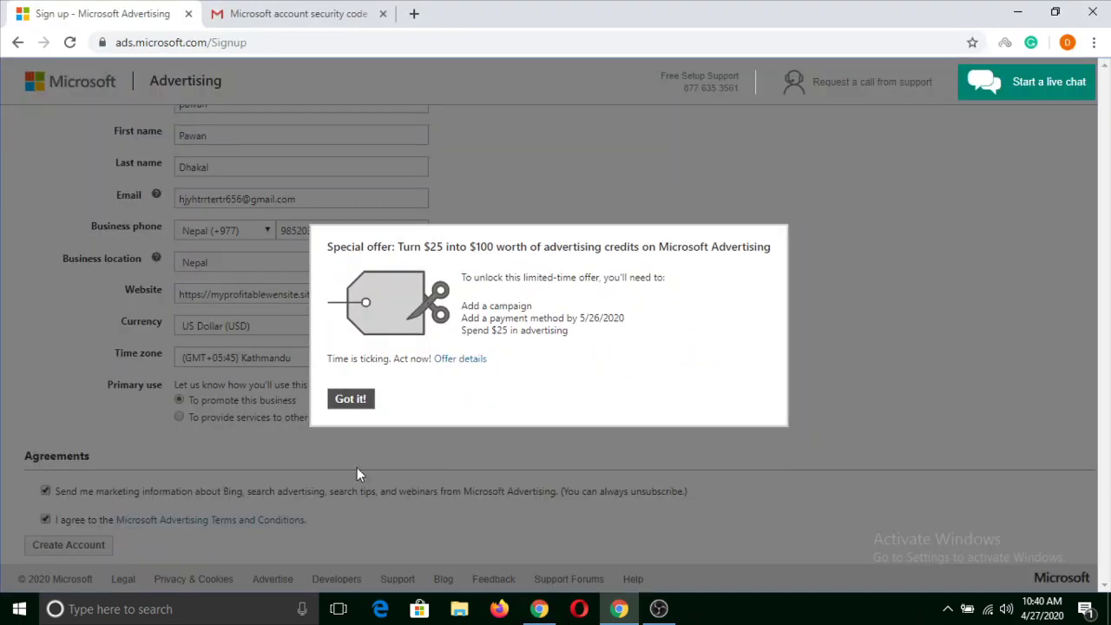
# Step: Dismiss the Special offer with 'Got it!' and choose 'Skip campaign creation'
pyautogui.click(348, 404)
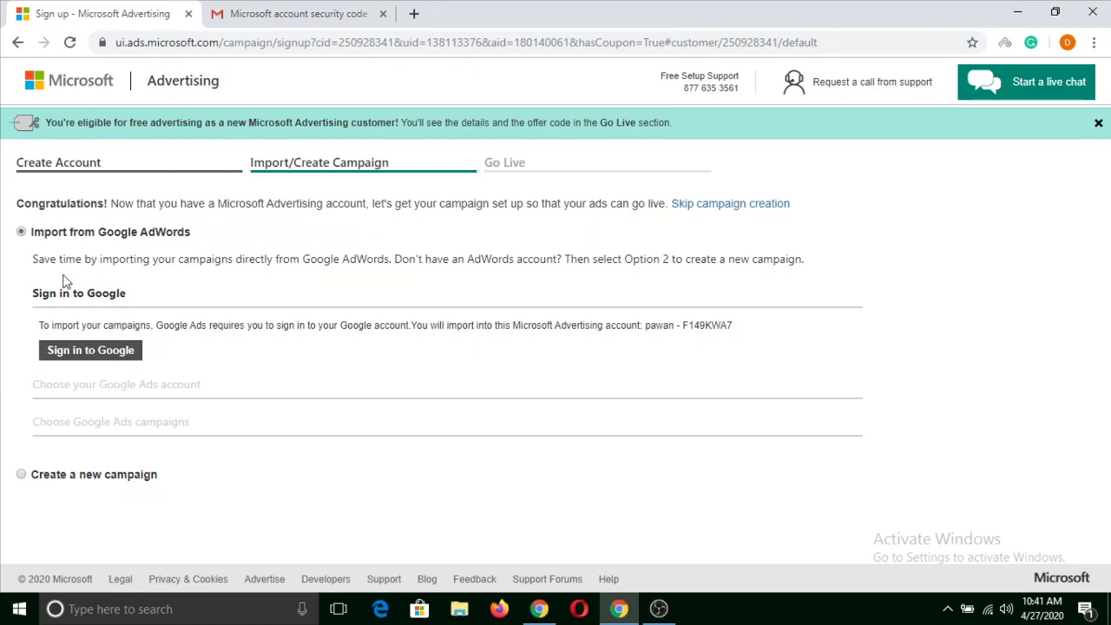
pyautogui.click(752, 208)
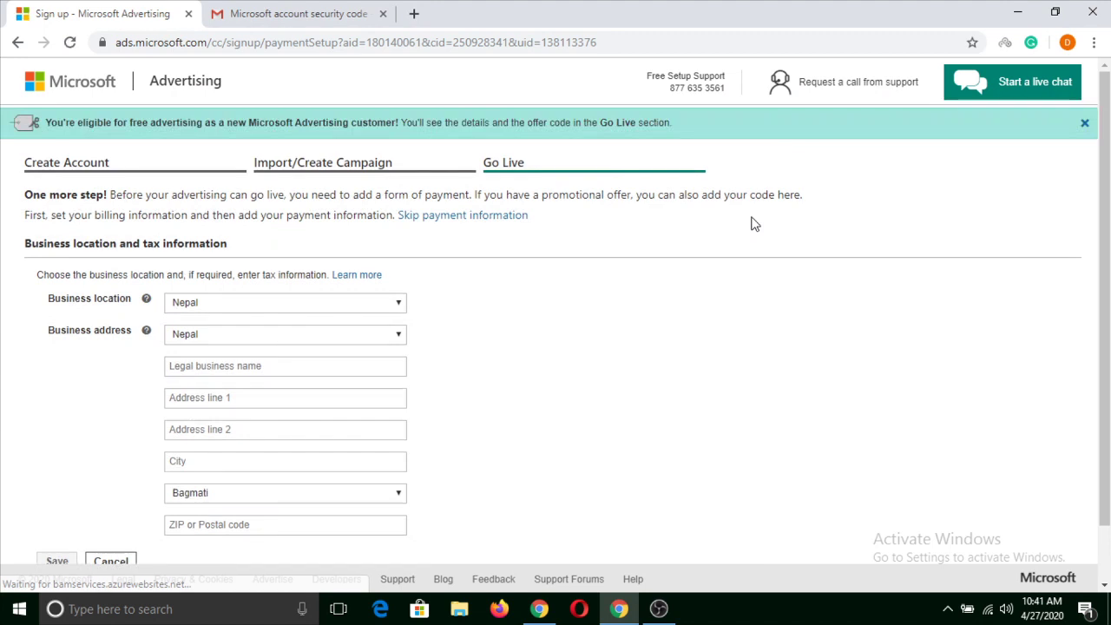
# Step: Fill in Address line 1, correcting the first entry, and enter the city
pyautogui.scroll(-1, 643, 248)
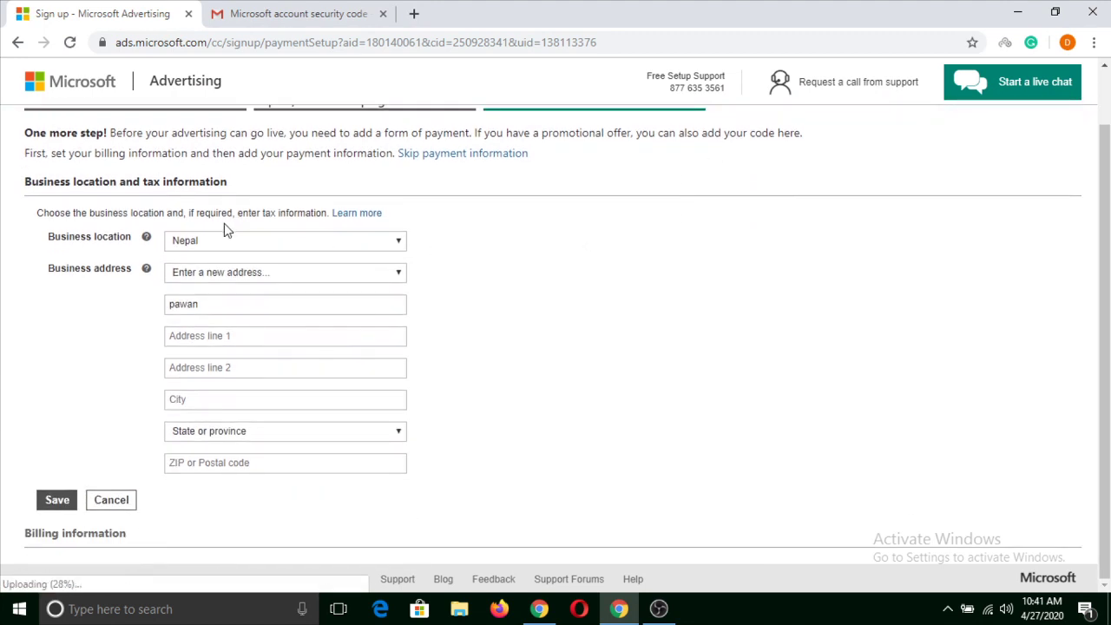
pyautogui.click(267, 335)
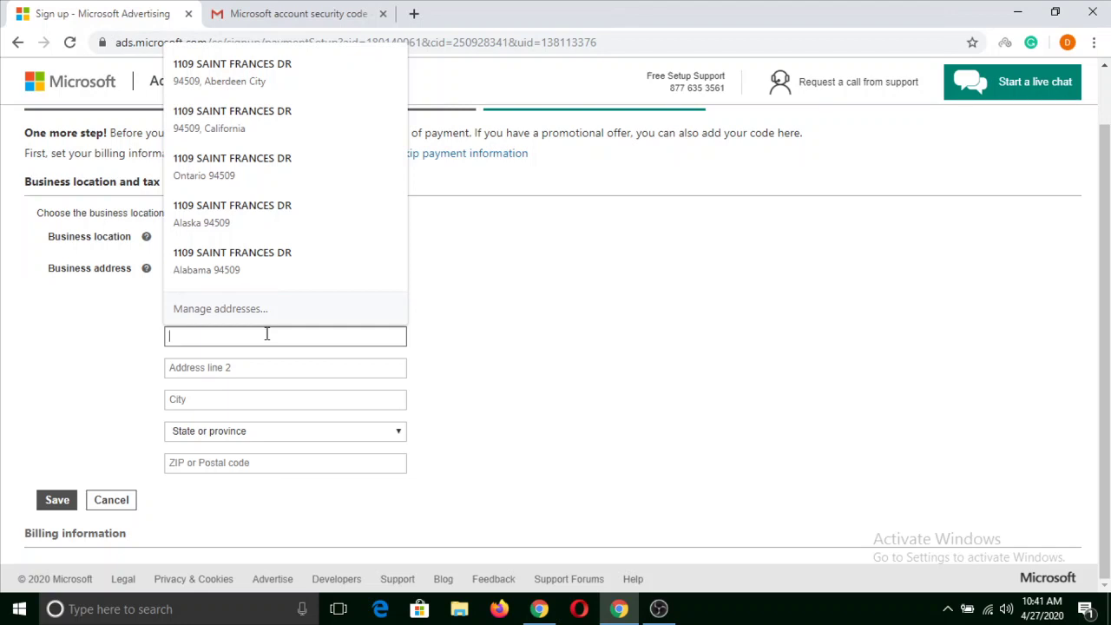
pyautogui.write('biratnagar')
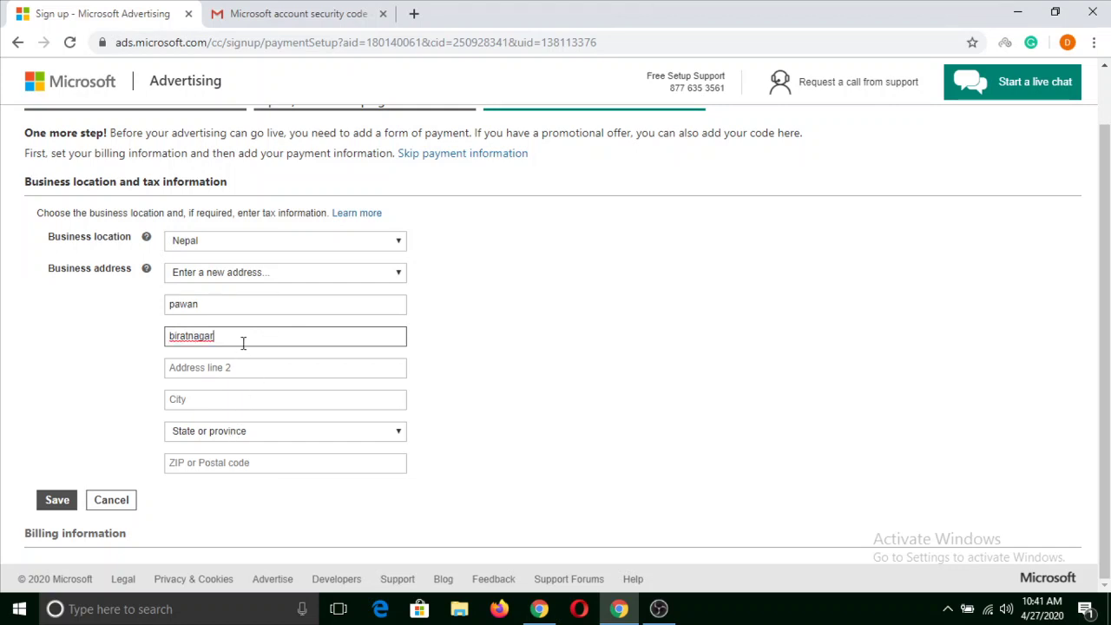
pyautogui.moveTo(215, 339); pyautogui.dragTo(97, 340)
pyautogui.write('morang')
pyautogui.click(205, 398)
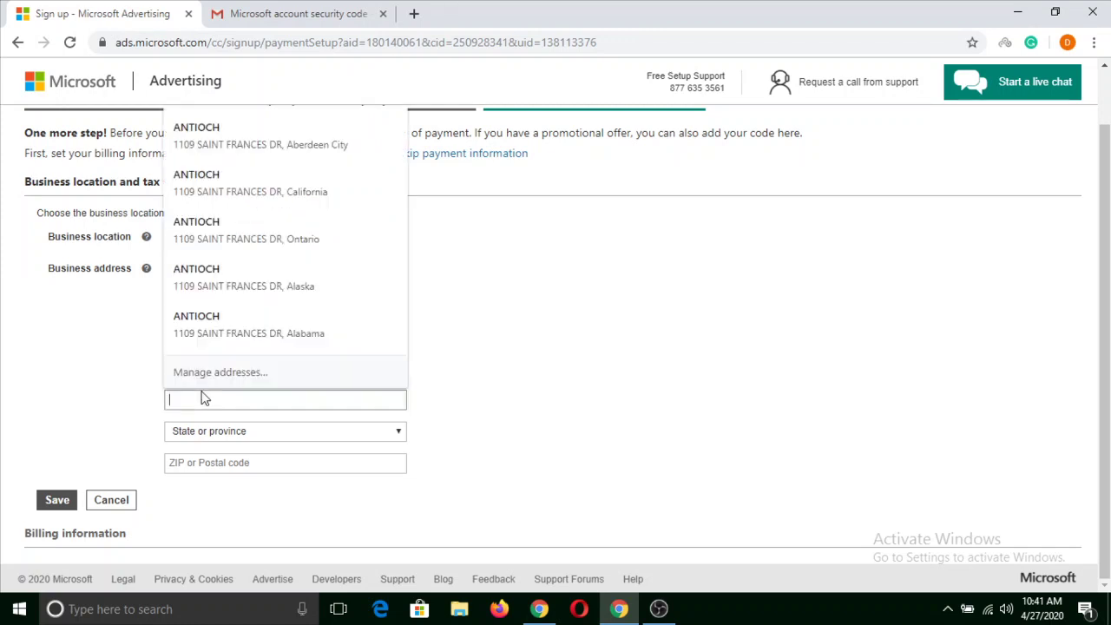
pyautogui.write('biratnagar')
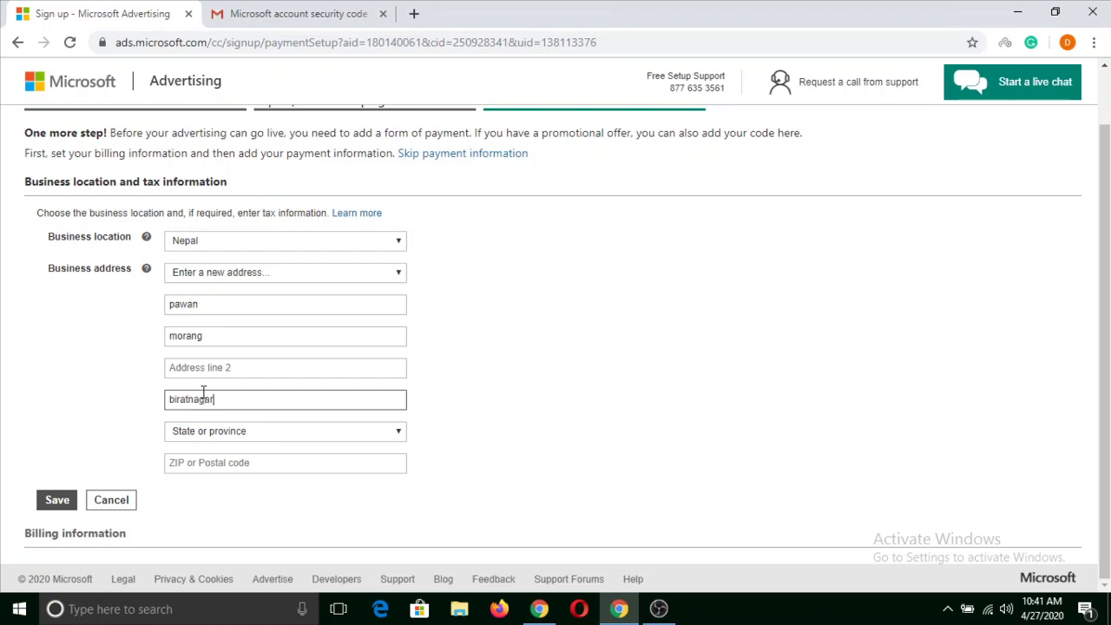
# Step: Choose Kosi [Koshi] as the province and enter the postal code
pyautogui.click(334, 433)
pyautogui.press('k')
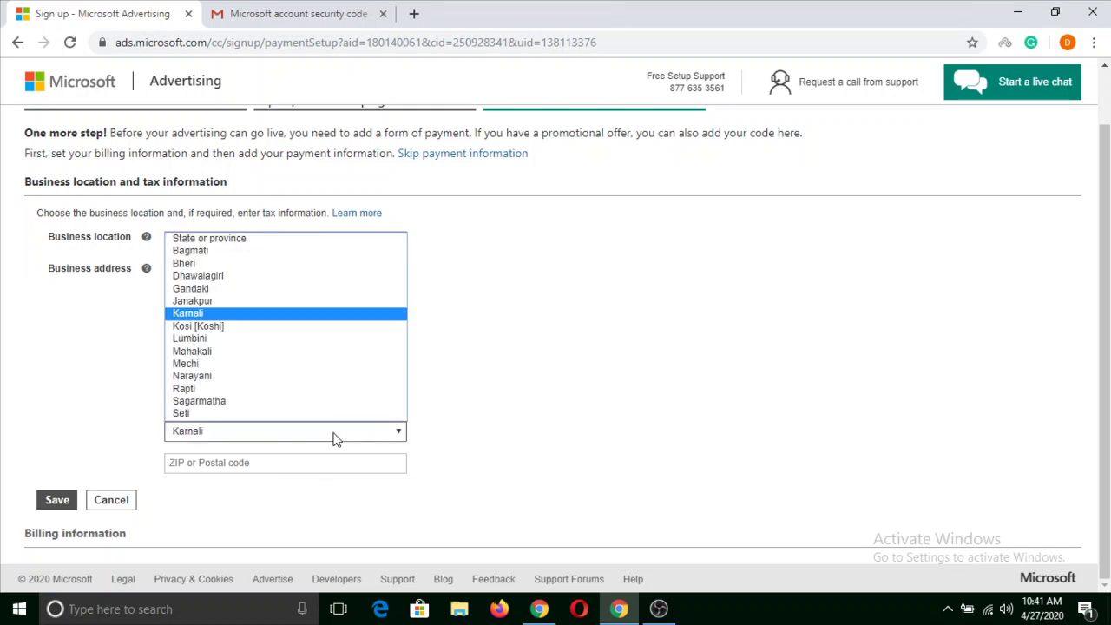
pyautogui.press('o')
pyautogui.press('Return')
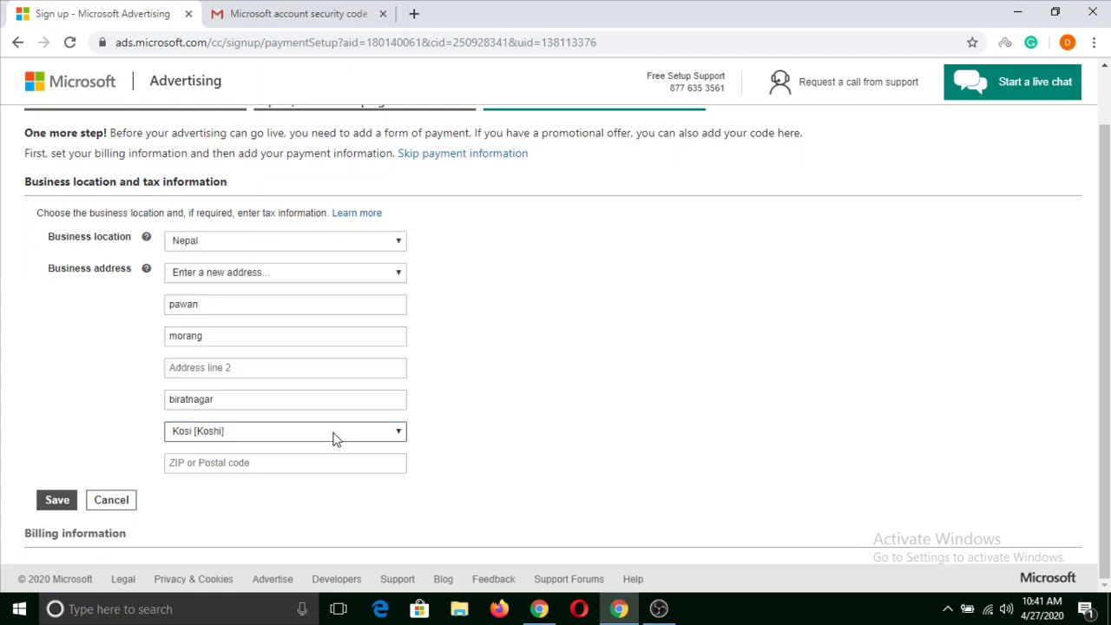
pyautogui.click(328, 463)
pyautogui.write('56600')
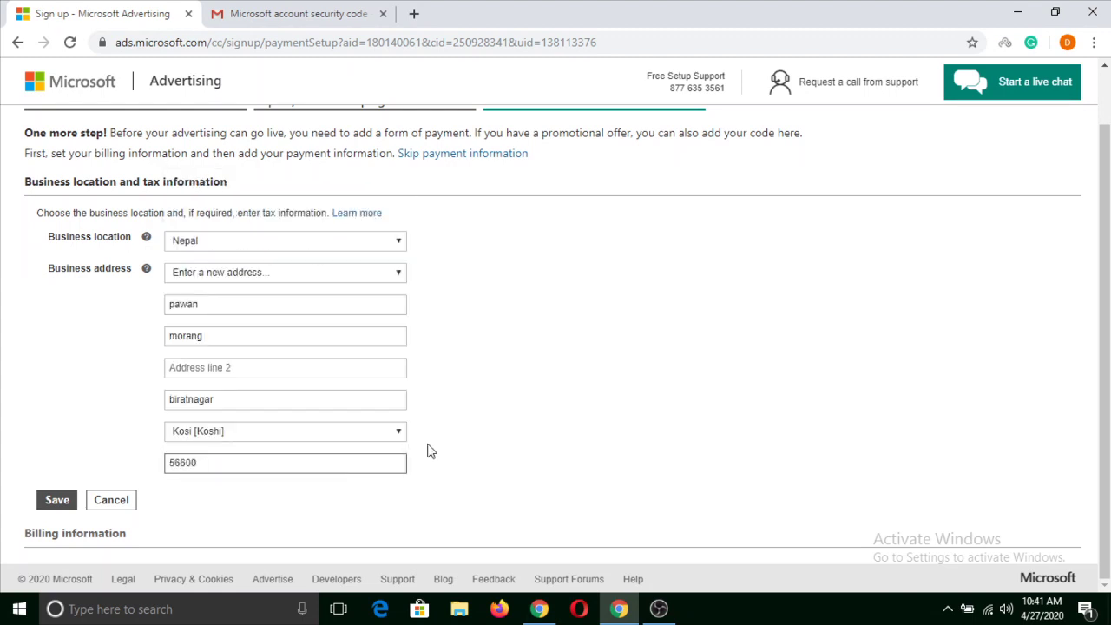
pyautogui.click(615, 418)
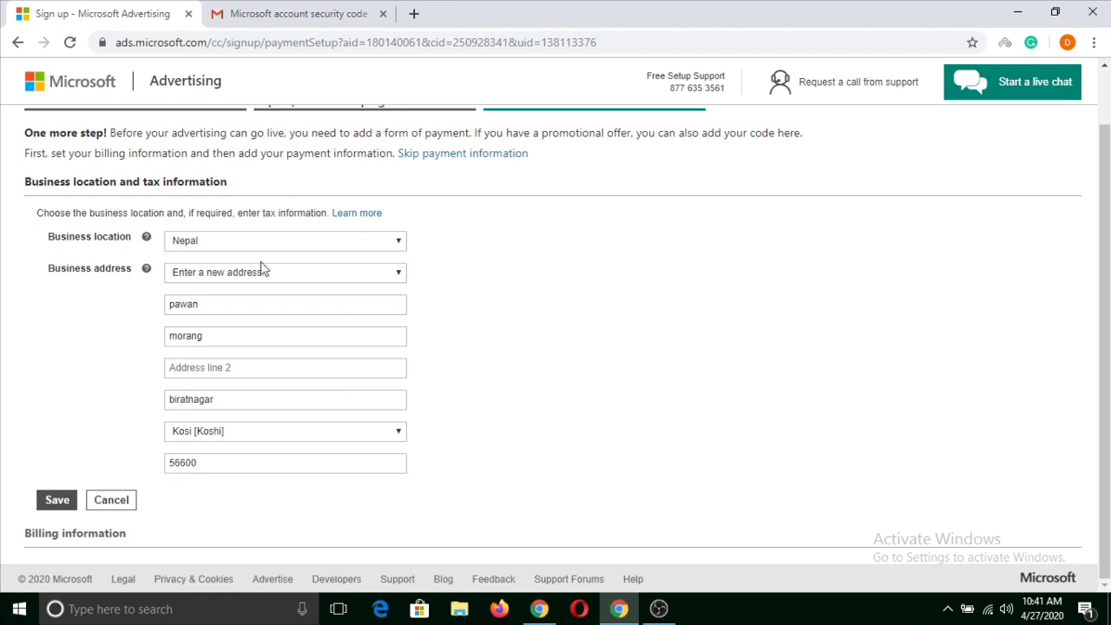
pyautogui.click(377, 273)
pyautogui.click(400, 274)
pyautogui.doubleClick(208, 306)
pyautogui.hotkey('ctrl', 'c')
pyautogui.rightClick(193, 306)
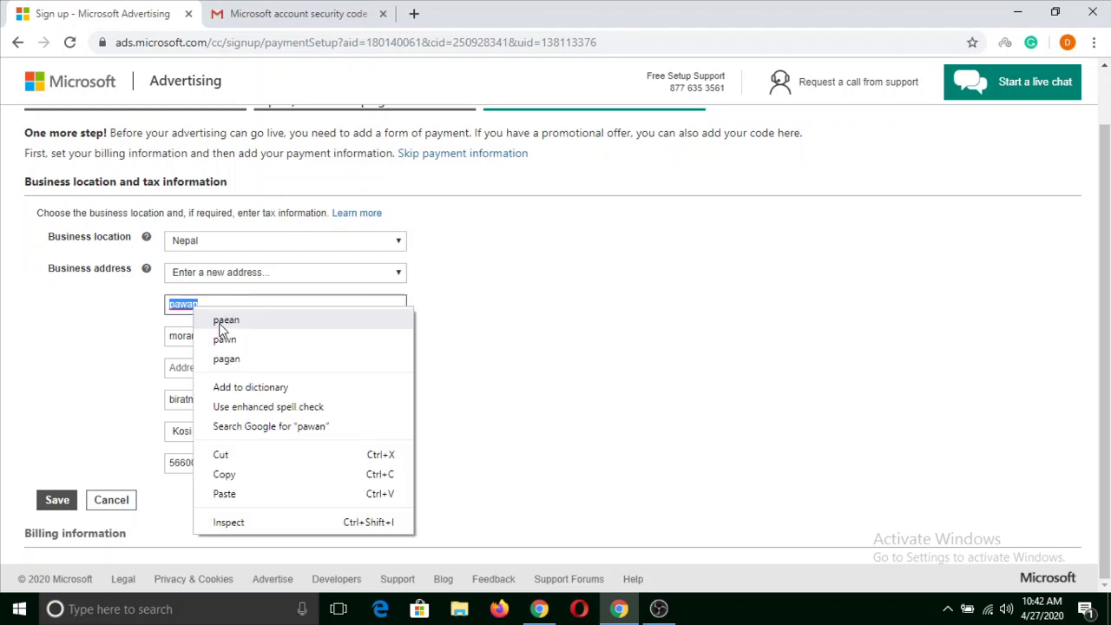
pyautogui.click(246, 455)
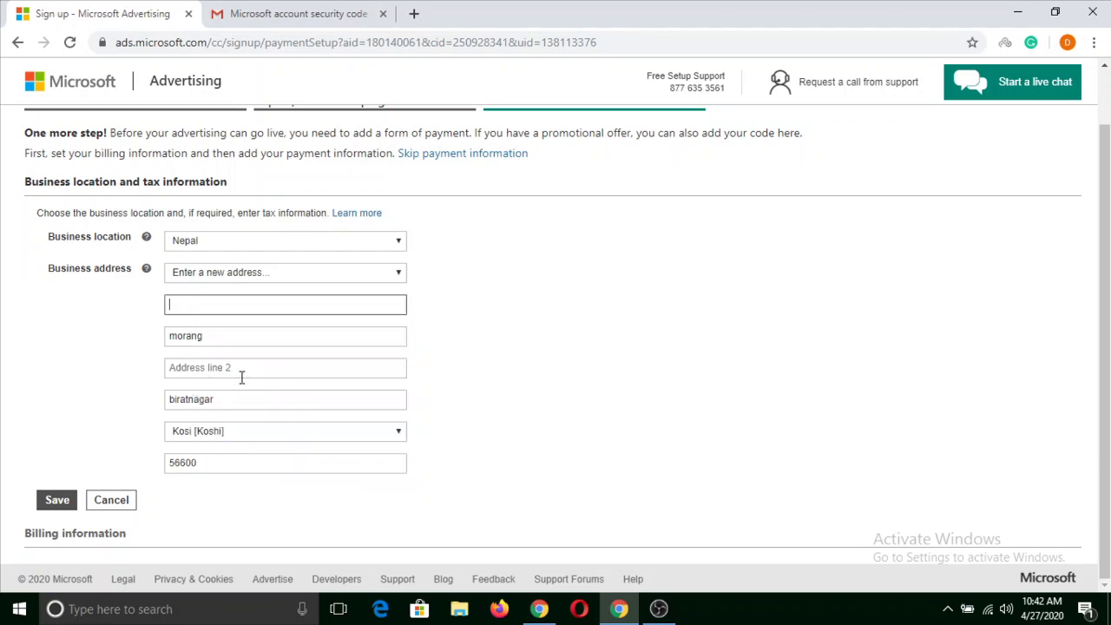
pyautogui.rightClick(233, 305)
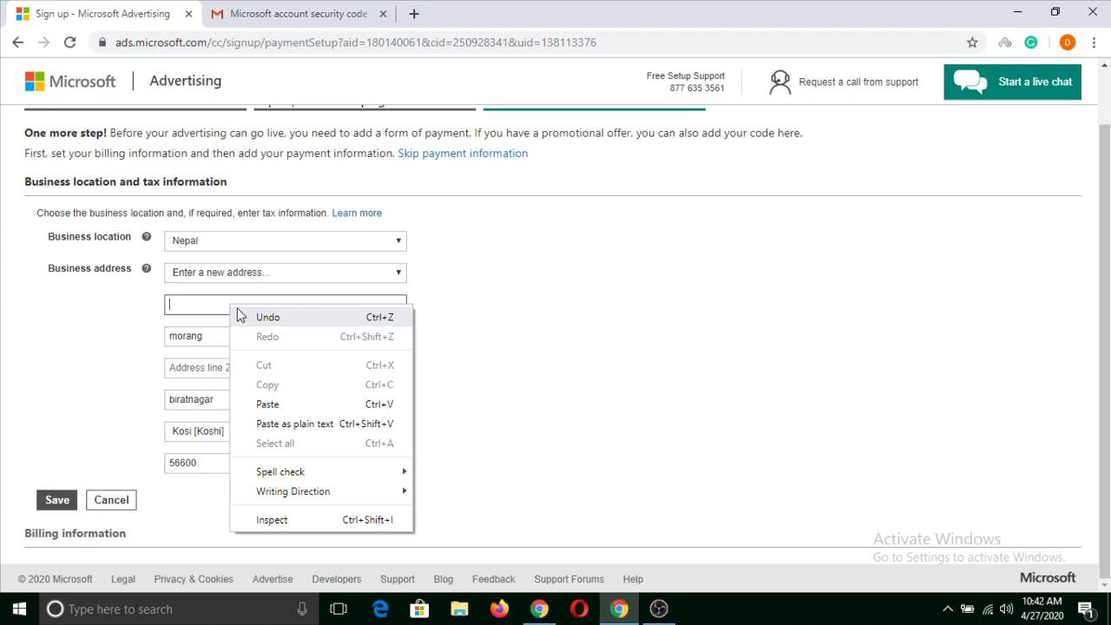
pyautogui.click(280, 403)
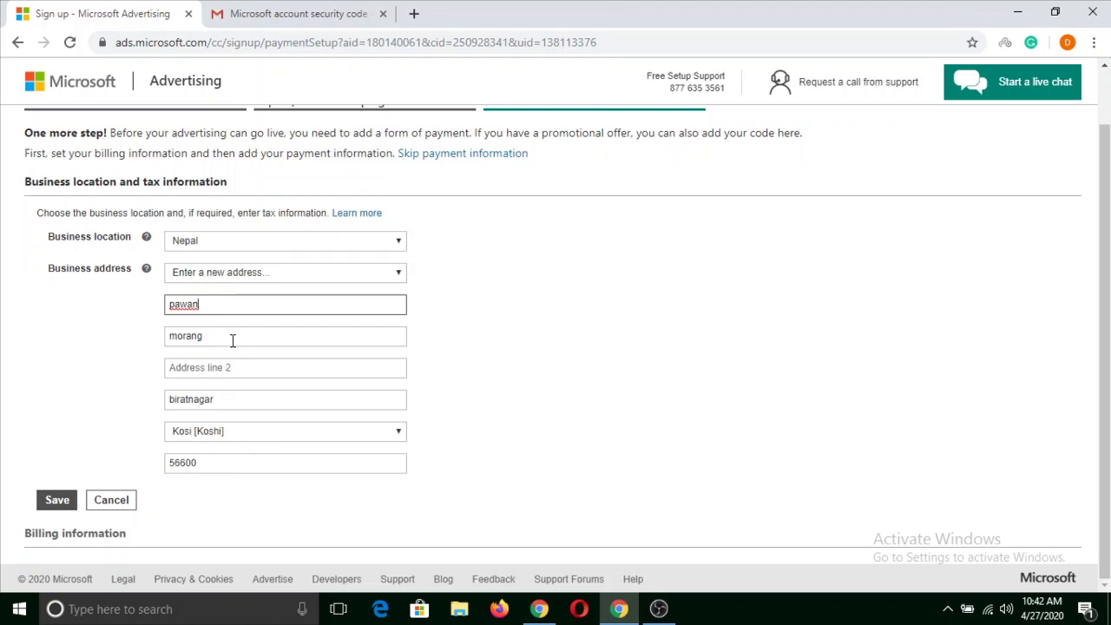
pyautogui.click(413, 370)
pyautogui.moveTo(238, 335); pyautogui.dragTo(161, 336)
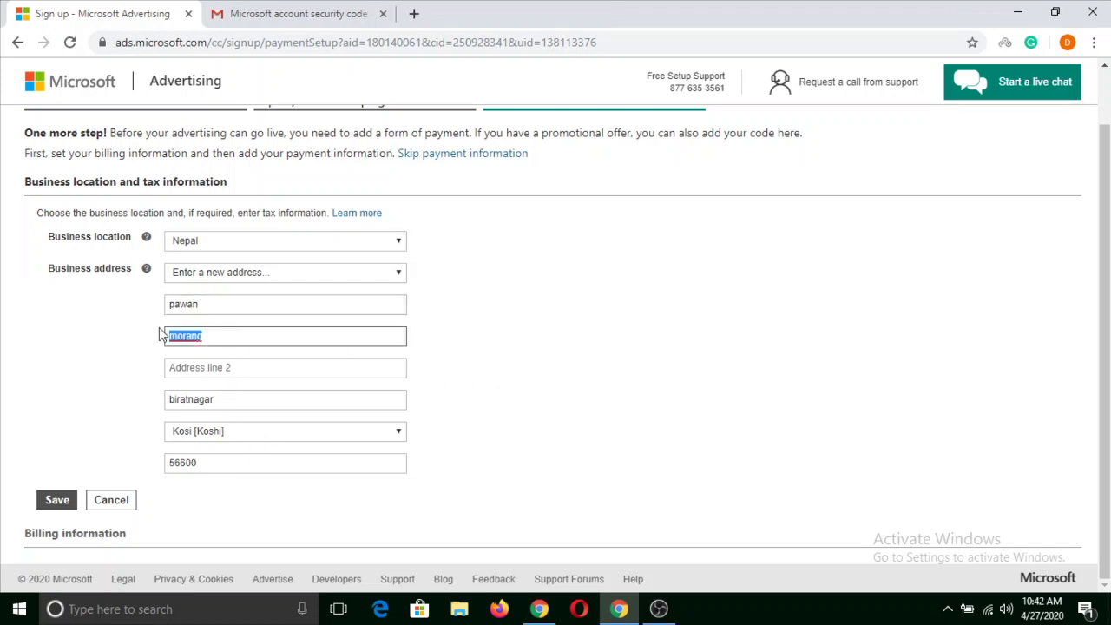
pyautogui.click(442, 373)
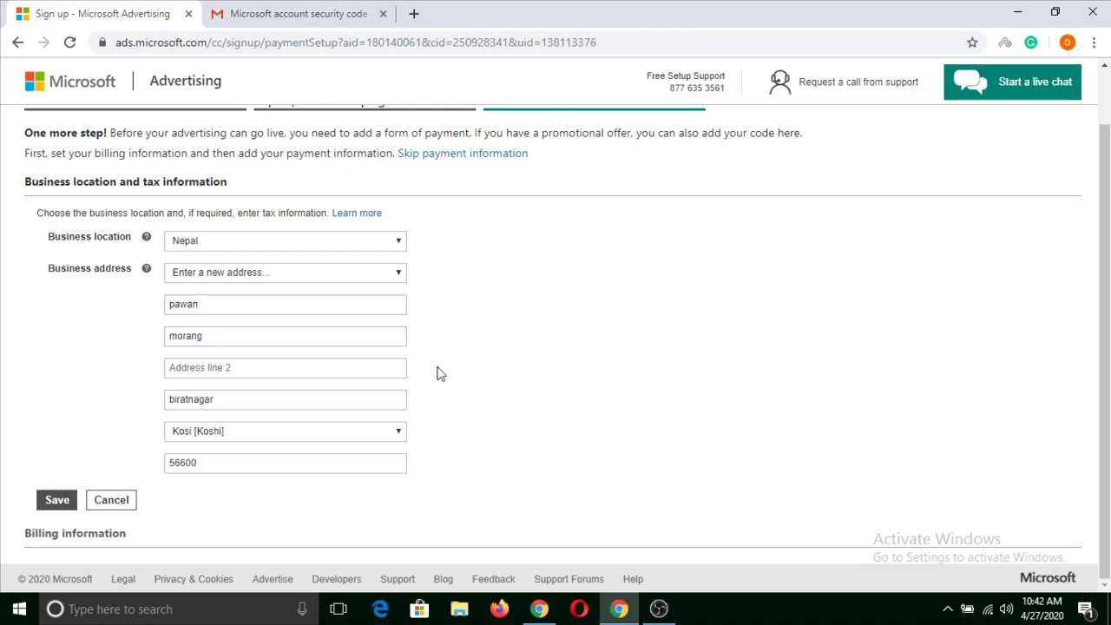
pyautogui.click(57, 503)
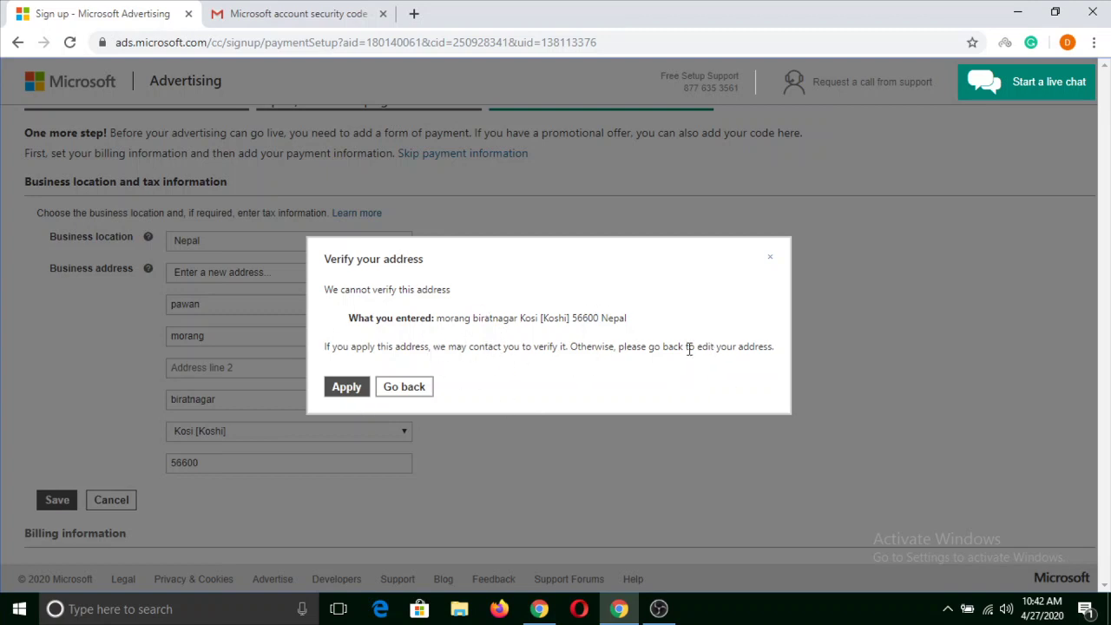
# Step: Apply the unverified address, then open Billing options to view postpay payment methods
pyautogui.click(346, 387)
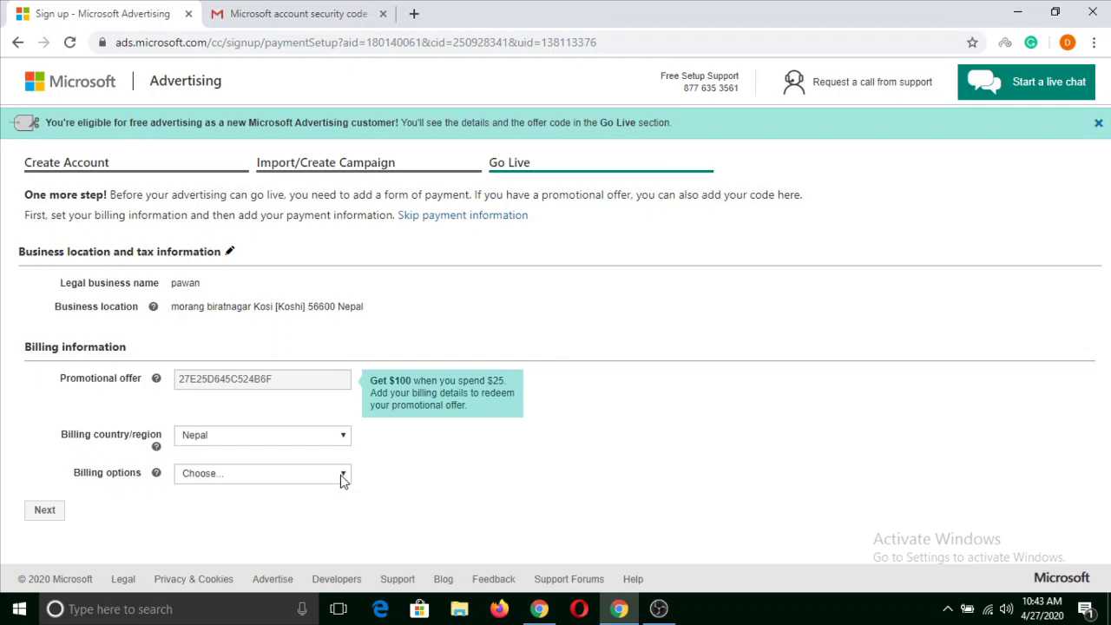
pyautogui.click(343, 478)
pyautogui.scroll(-3, 474, 408)
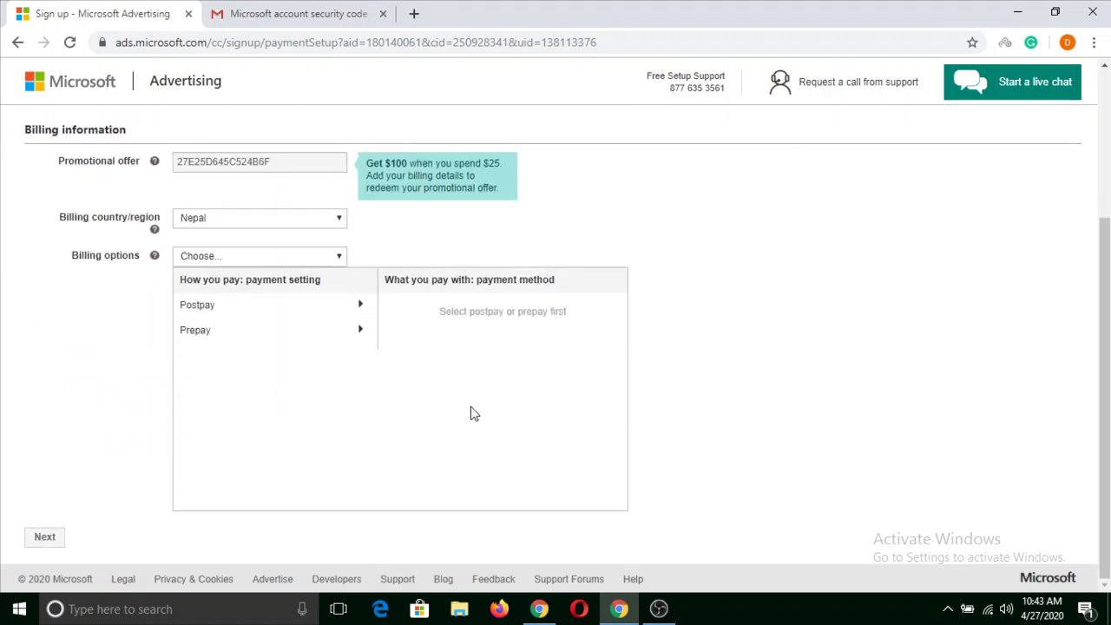
pyautogui.click(358, 318)
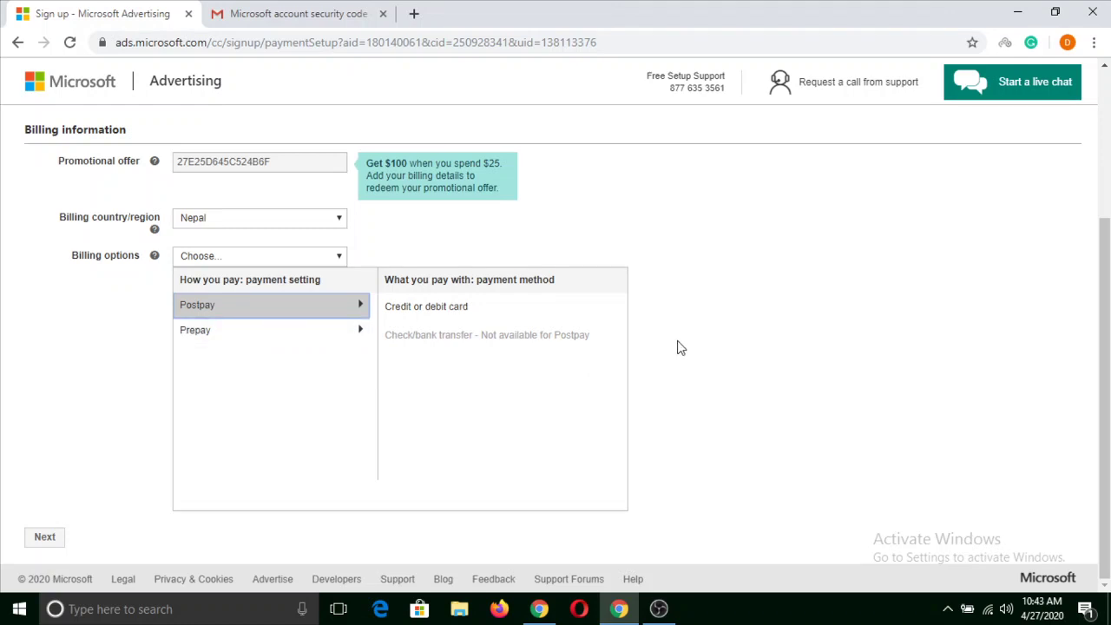
# Step: Choose Prepay in Billing options and select Credit or debit card as payment
pyautogui.click(316, 340)
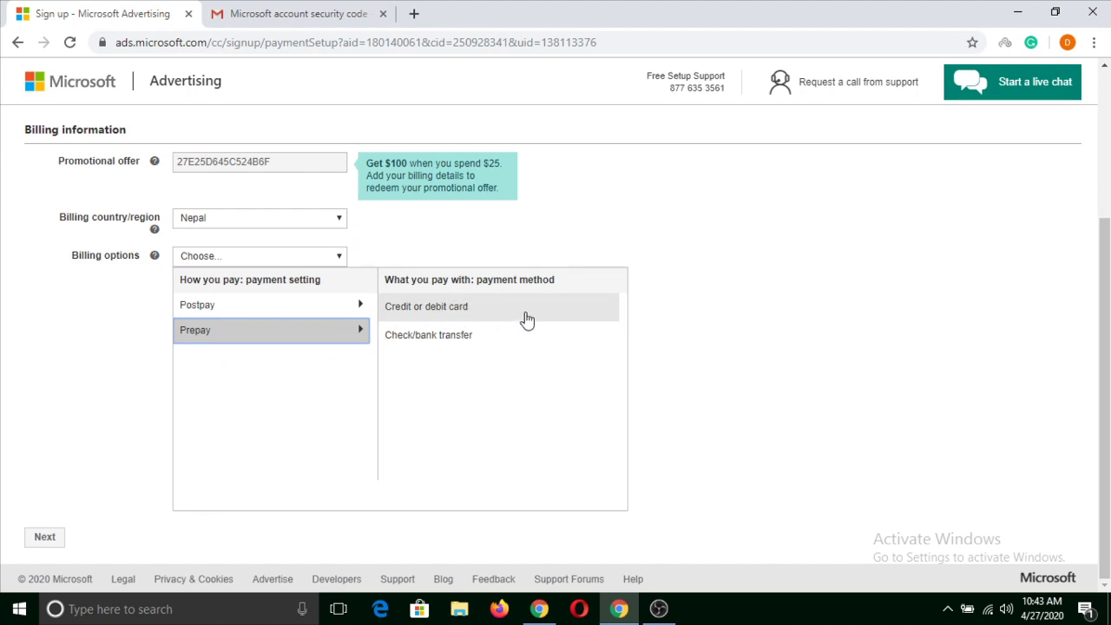
pyautogui.moveTo(356, 308)
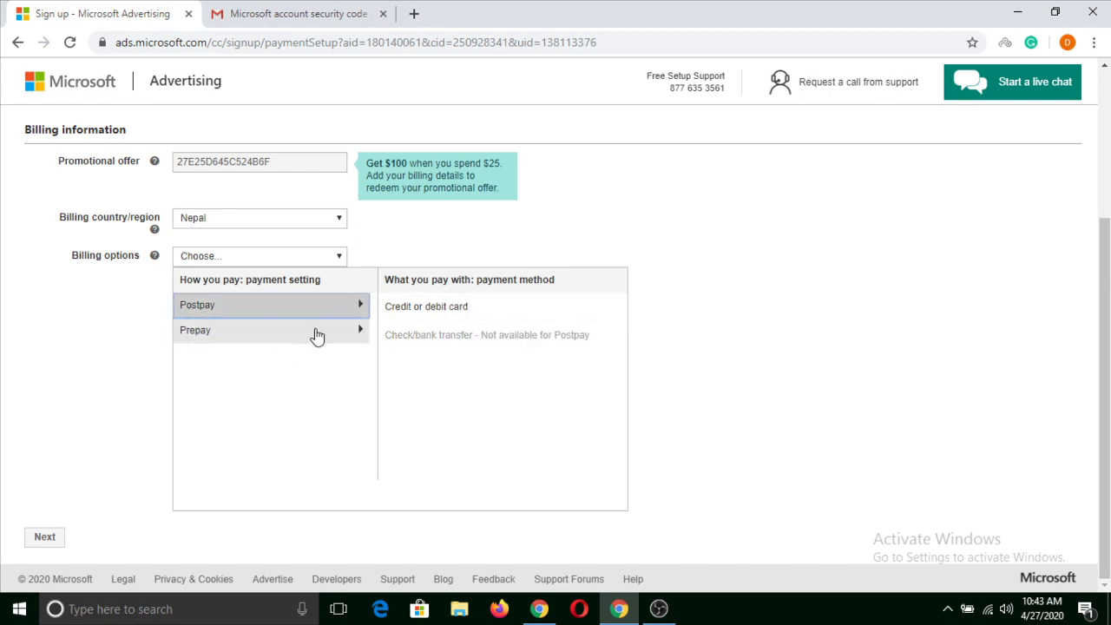
pyautogui.moveTo(315, 332)
pyautogui.click(446, 314)
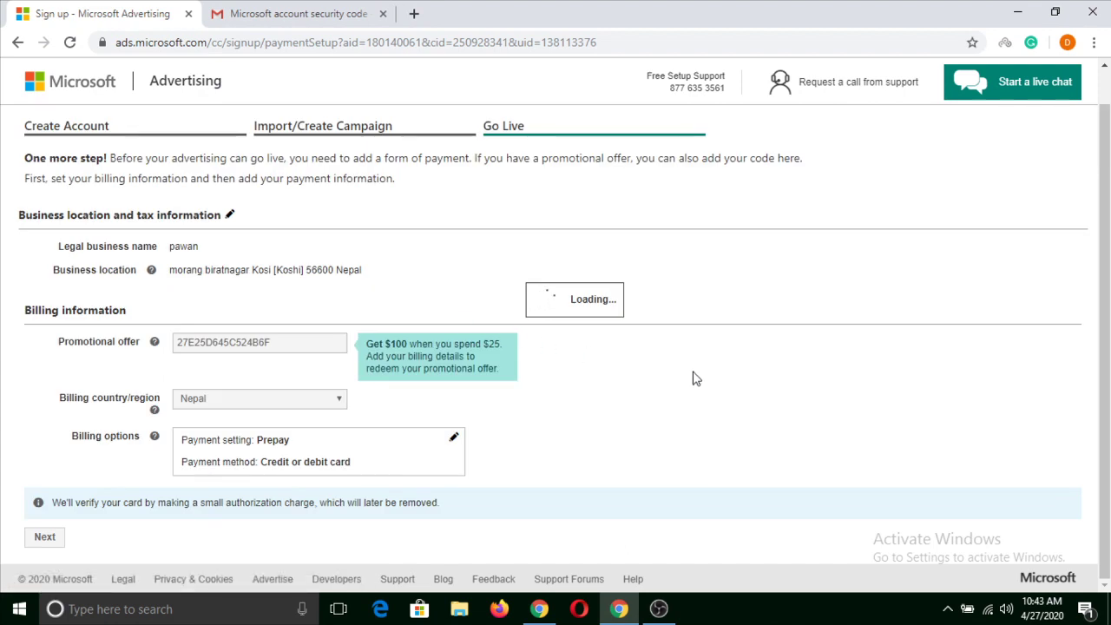
# Step: Scroll through the card details form, then switch to the WordPress anti-ageing cream window
pyautogui.scroll(-2, 694, 377)
pyautogui.scroll(-1, 608, 365)
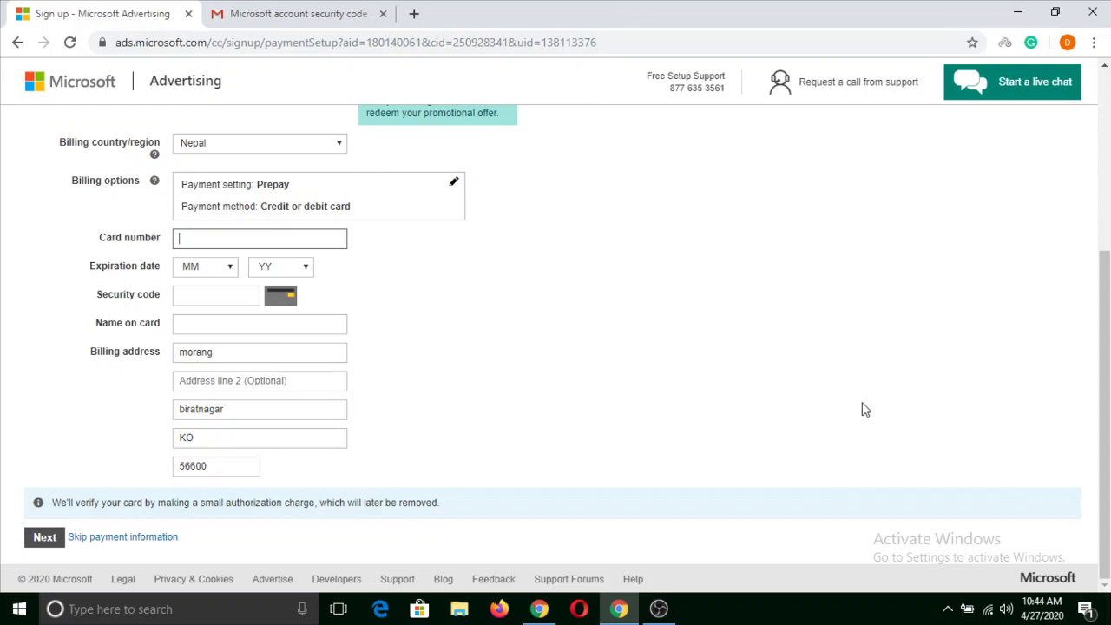
pyautogui.scroll(1, 449, 316)
pyautogui.scroll(-1, 469, 251)
pyautogui.scroll(1, 556, 330)
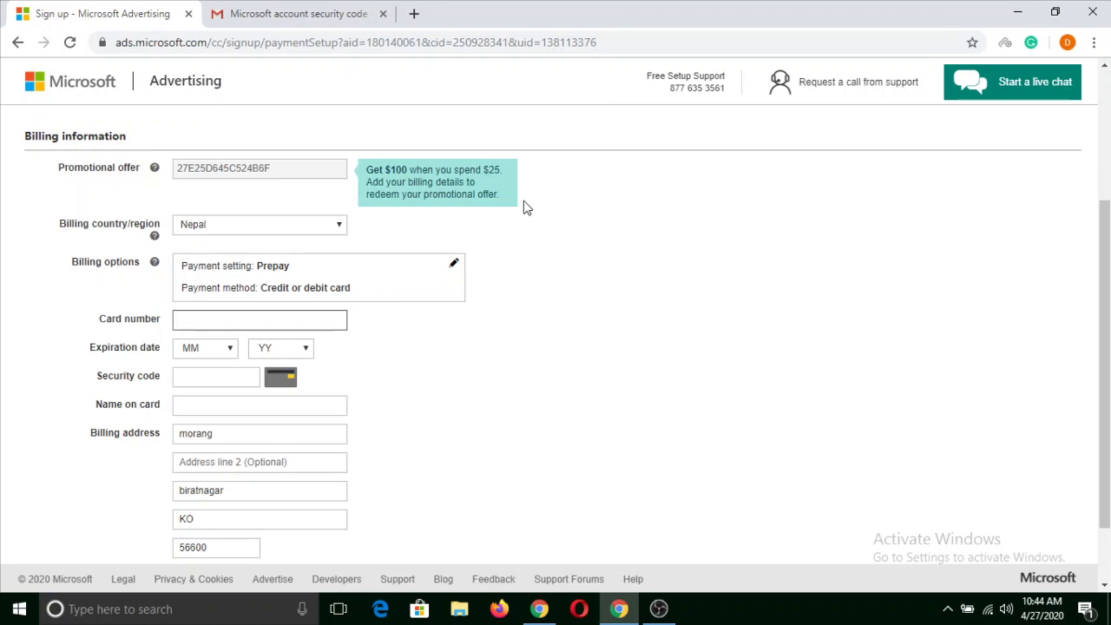
pyautogui.scroll(-1, 354, 377)
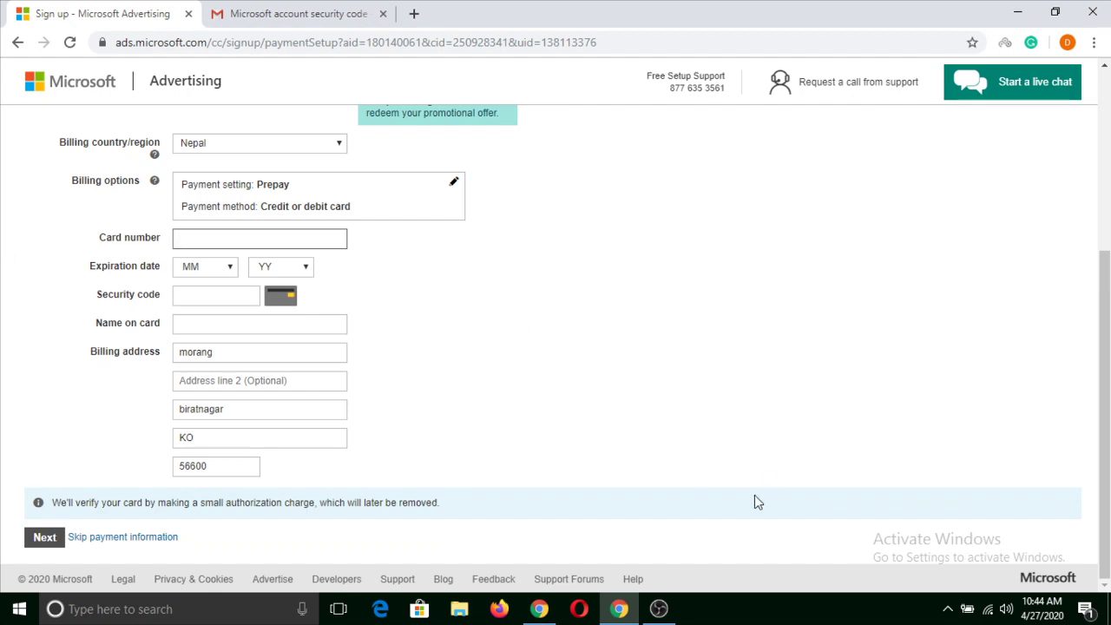
pyautogui.click(542, 610)
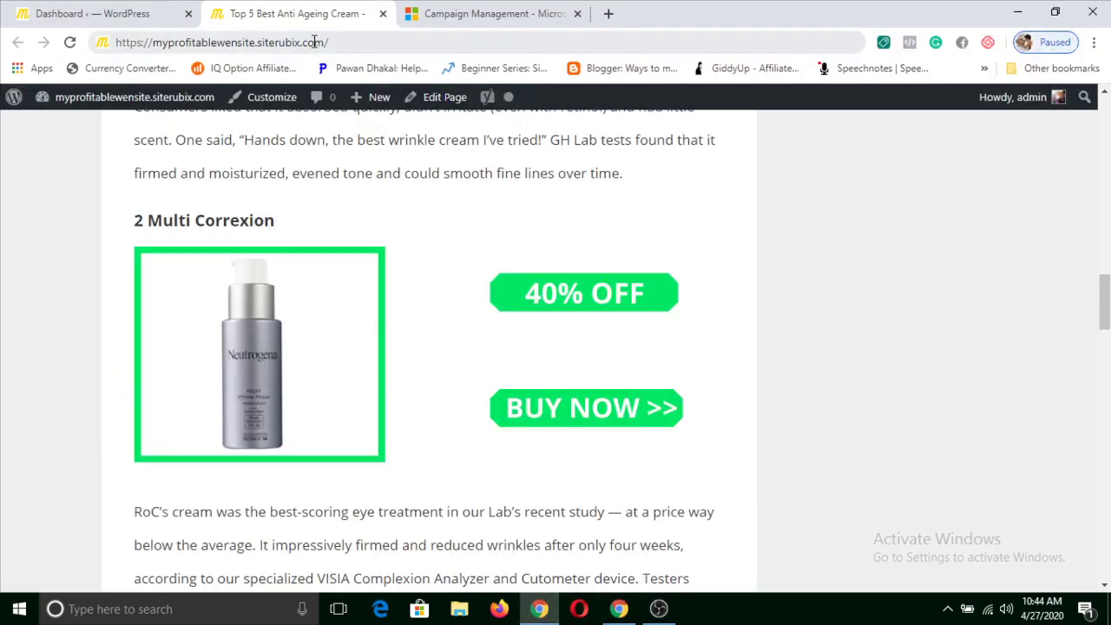
# Step: Bring the Microsoft Advertising card details window back to the front
pyautogui.click(619, 612)
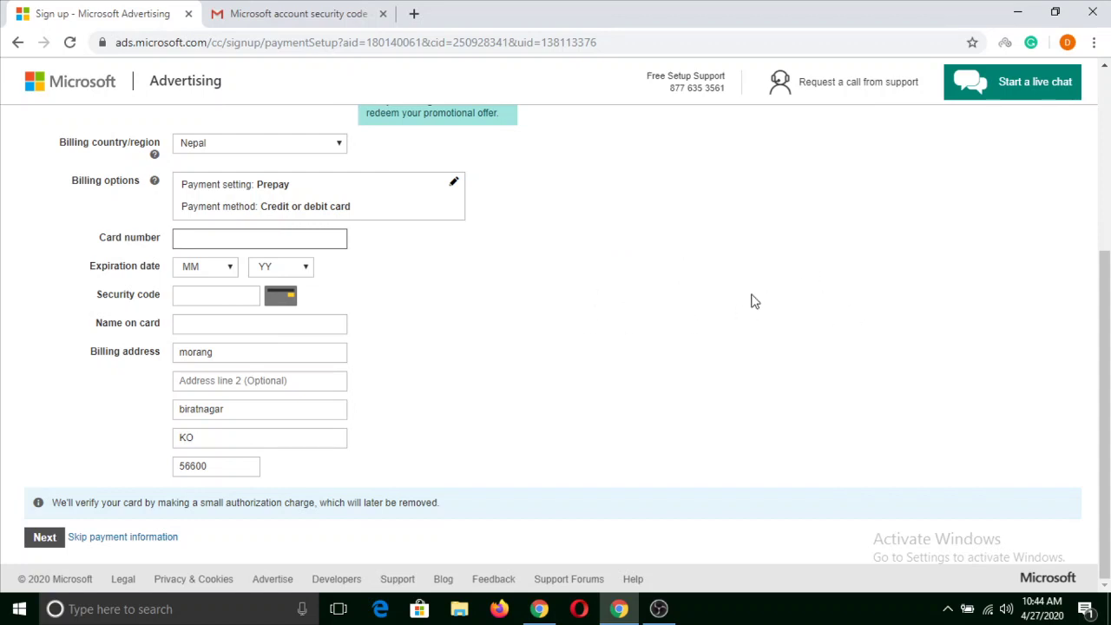
# Step: Scroll through the prepay card billing form, then bring the anti-ageing article window forward
pyautogui.scroll(2, 294, 319)
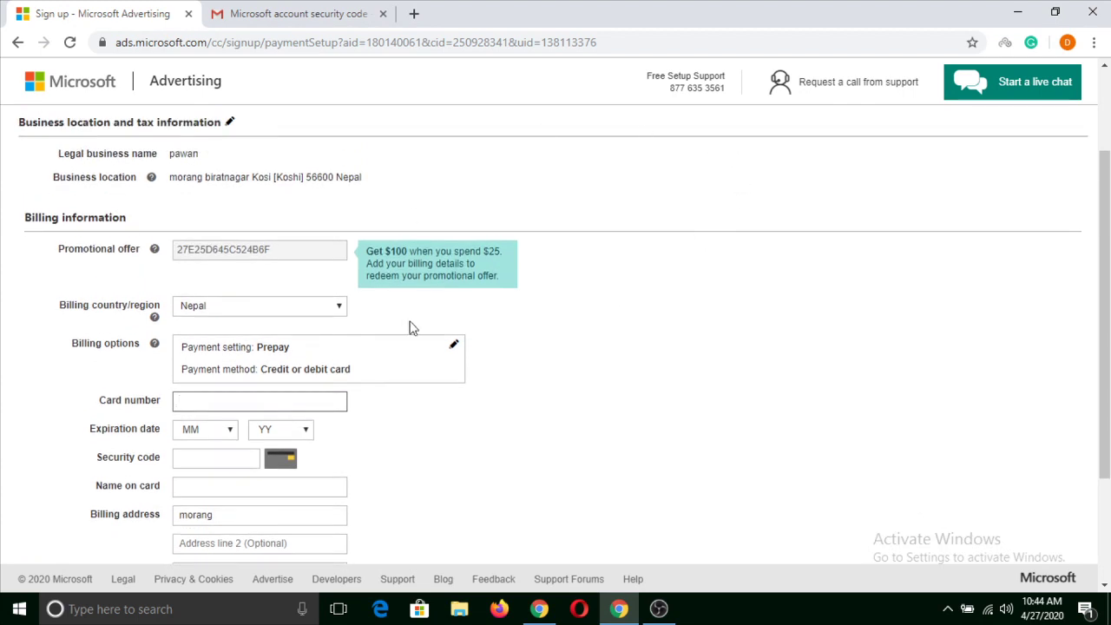
pyautogui.scroll(-2, 417, 243)
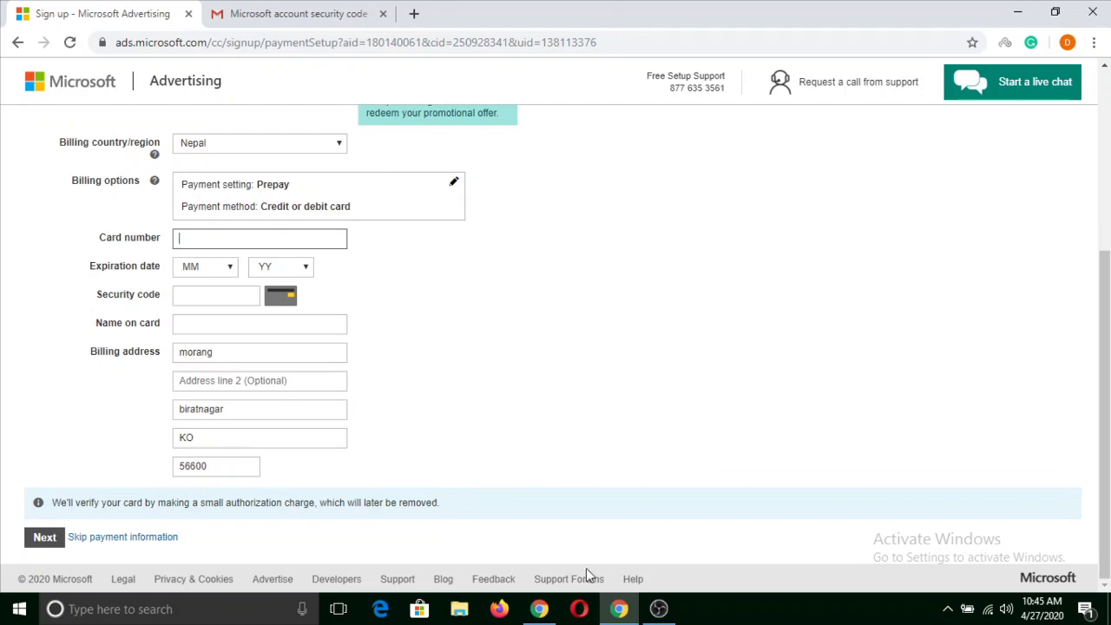
pyautogui.click(539, 609)
pyautogui.click(540, 608)
pyautogui.scroll(2, 320, 302)
pyautogui.scroll(-1, 173, 434)
pyautogui.scroll(-1, 98, 504)
pyautogui.click(538, 611)
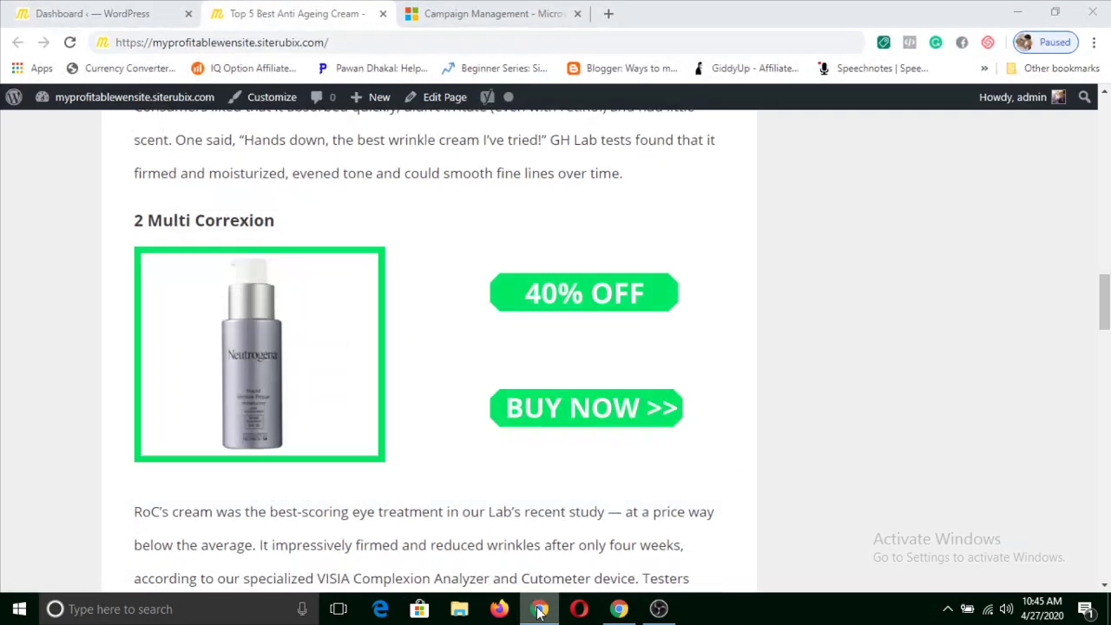
# Step: Switch to the Campaign Management tab showing All Campaigns with $347.69 spend and 583 clicks
pyautogui.click(441, 10)
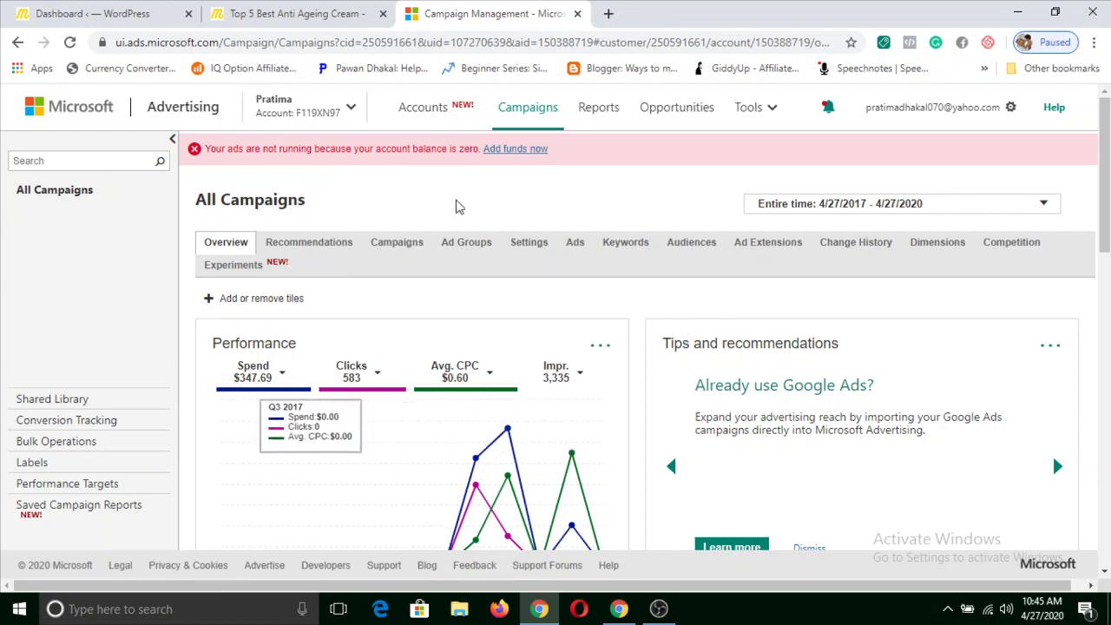
# Step: Hide and restore the campaign sidebar, then show Ad Extensions for all campaigns
pyautogui.click(173, 144)
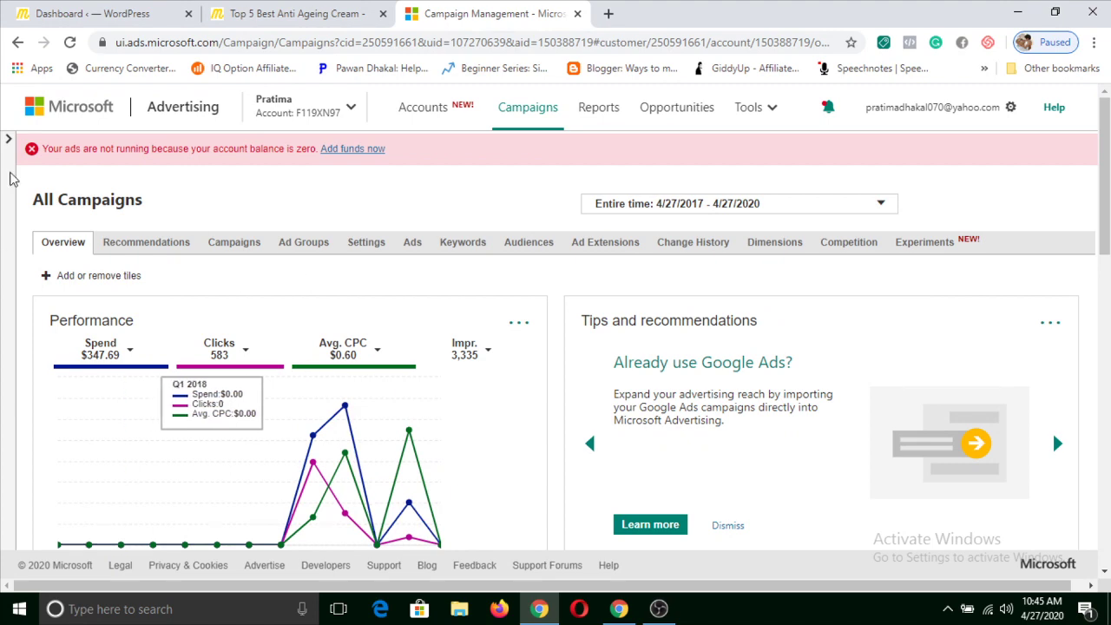
pyautogui.click(8, 139)
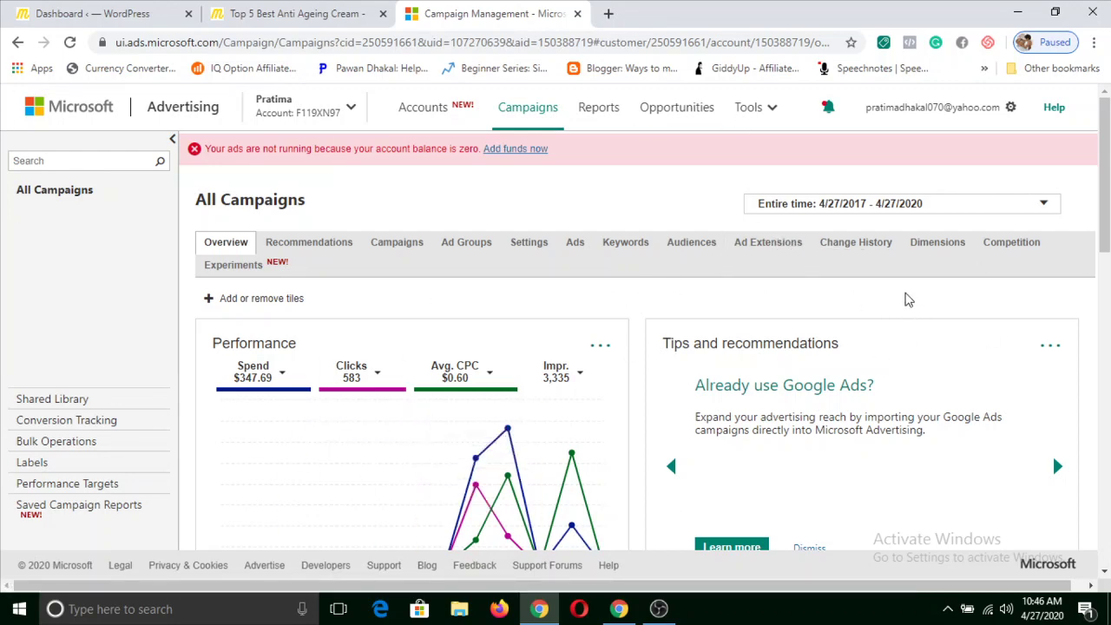
pyautogui.click(773, 254)
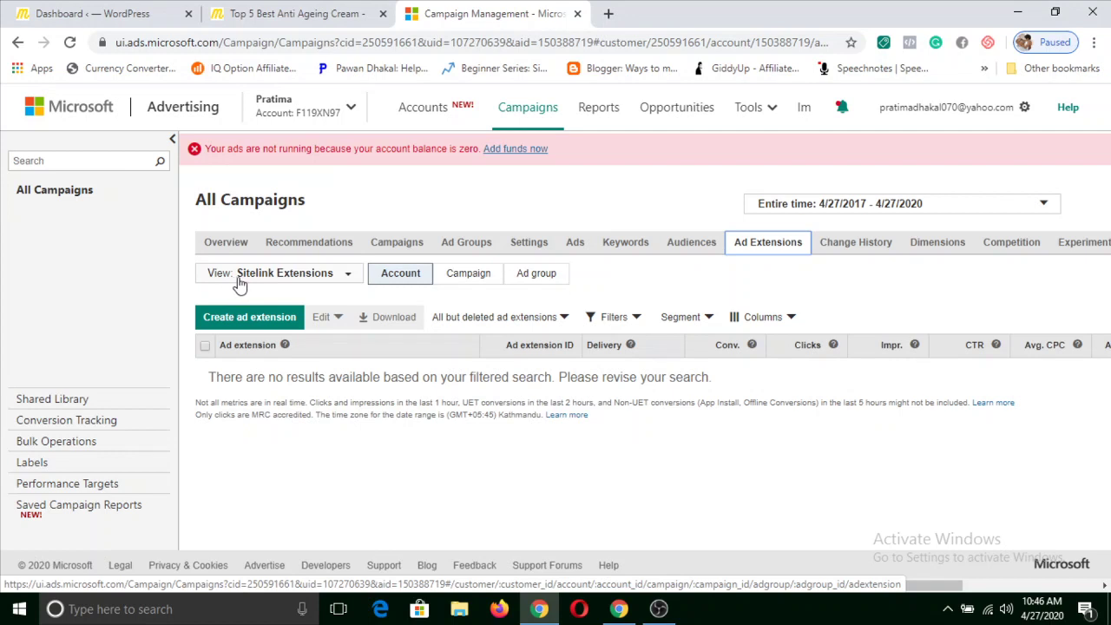
# Step: Switch to the Automated Extensions Report and choose 'Use all Automated Extensions' in its settings
pyautogui.click(329, 278)
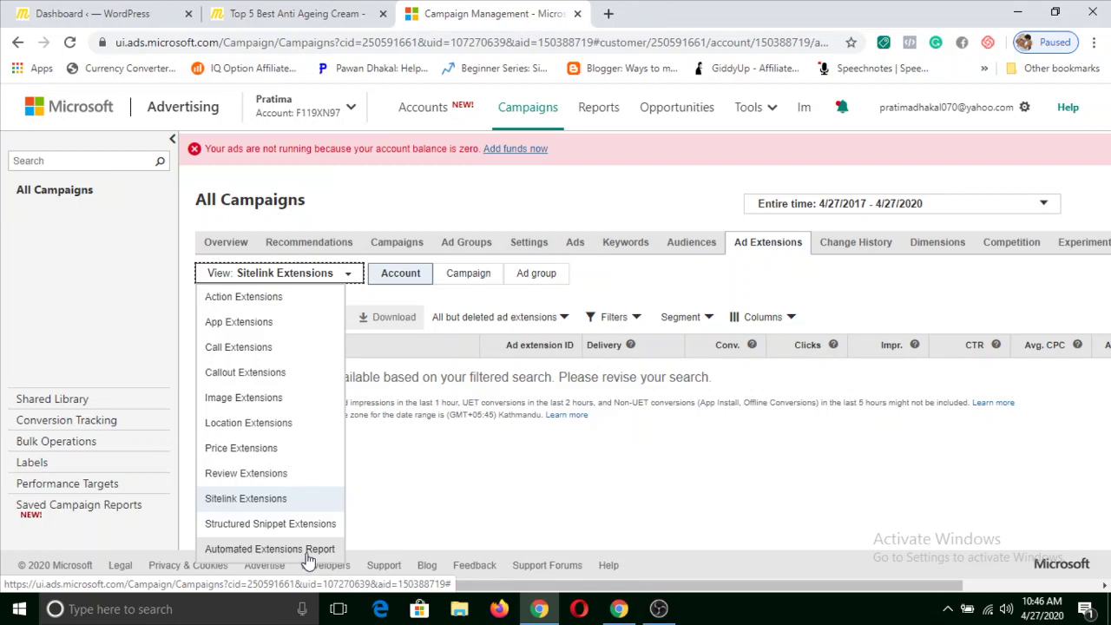
pyautogui.click(306, 551)
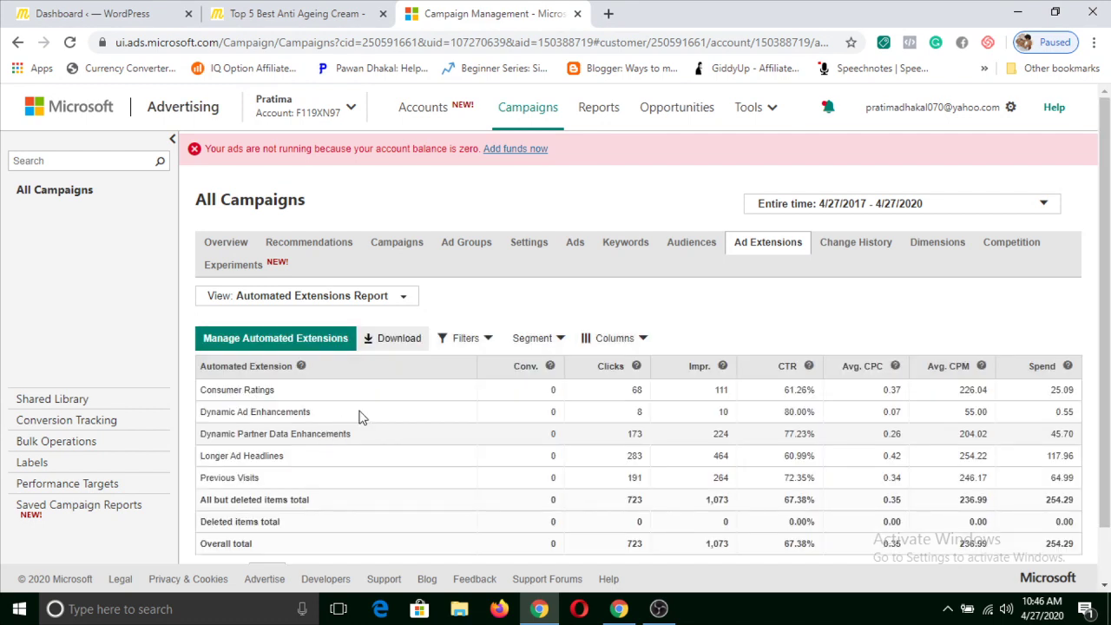
pyautogui.click(299, 341)
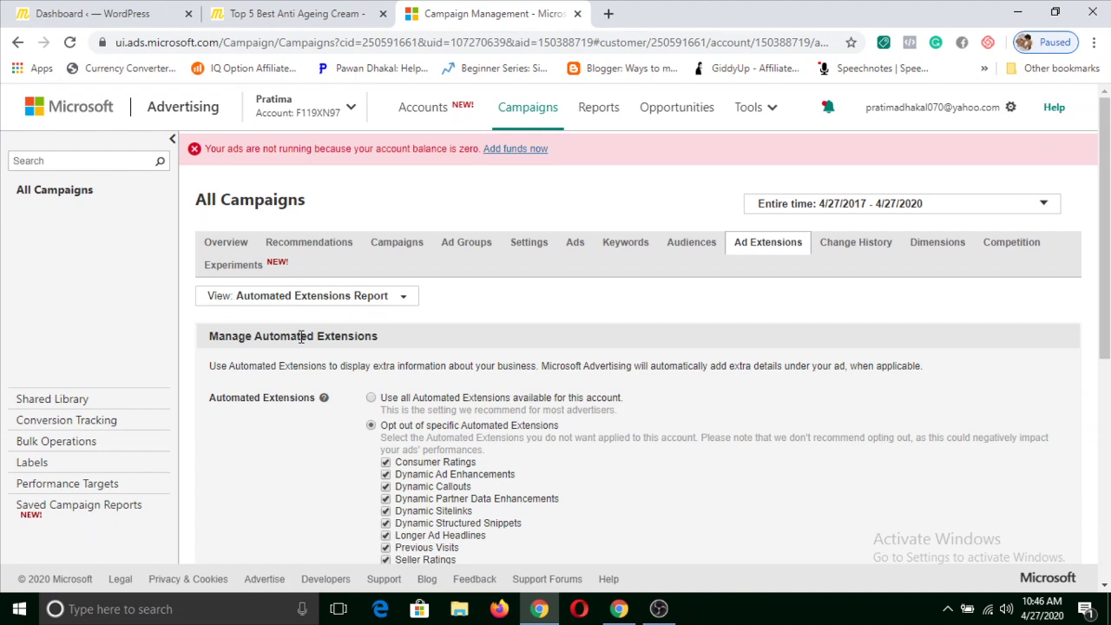
pyautogui.scroll(-2, 695, 397)
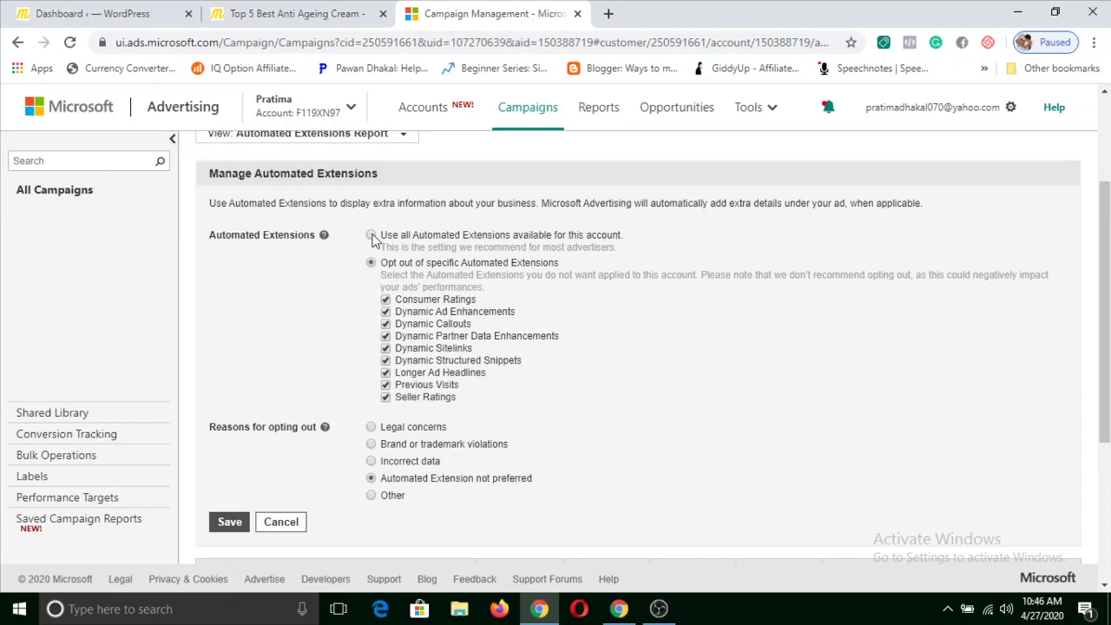
pyautogui.click(372, 236)
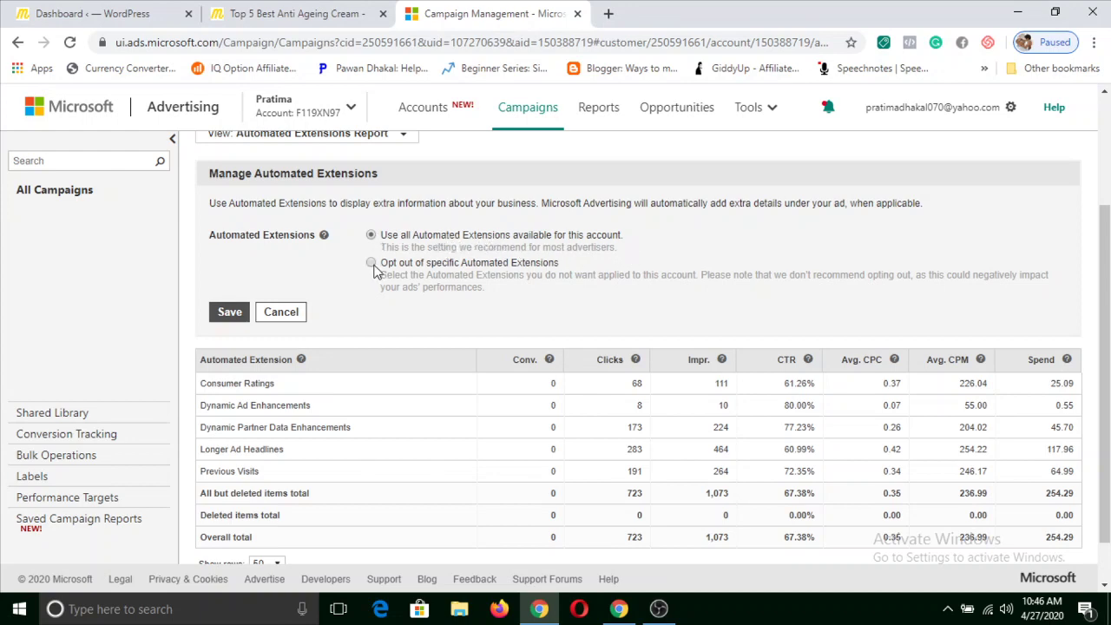
# Step: Revert to 'Opt out of specific Automated Extensions', keeping Consumer Ratings opted out
pyautogui.click(372, 263)
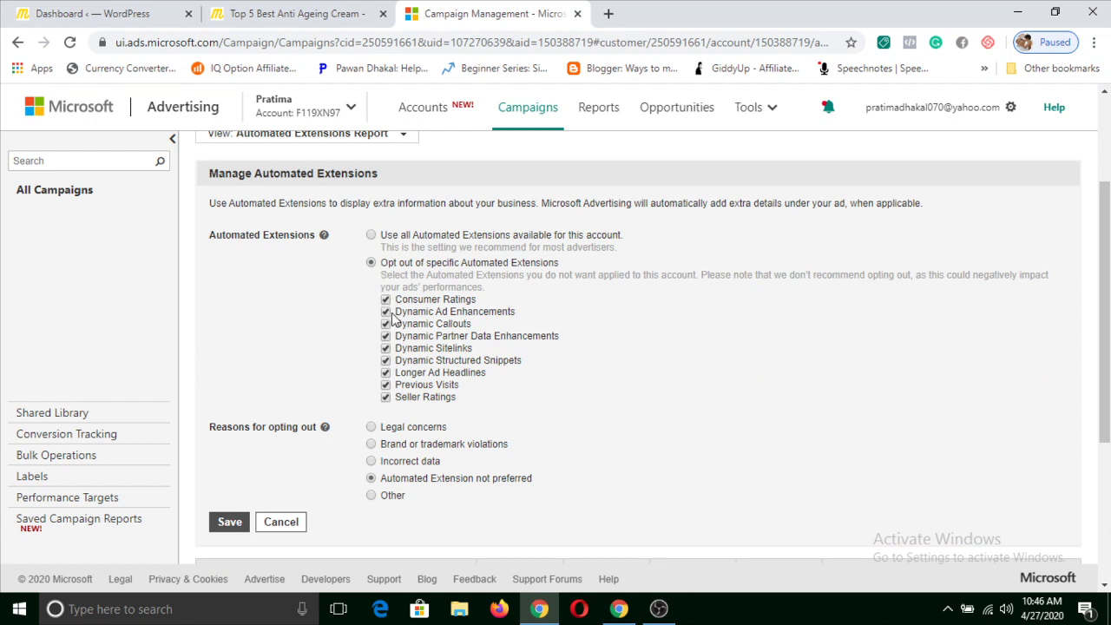
pyautogui.click(386, 301)
pyautogui.click(386, 301)
pyautogui.scroll(-2, 660, 382)
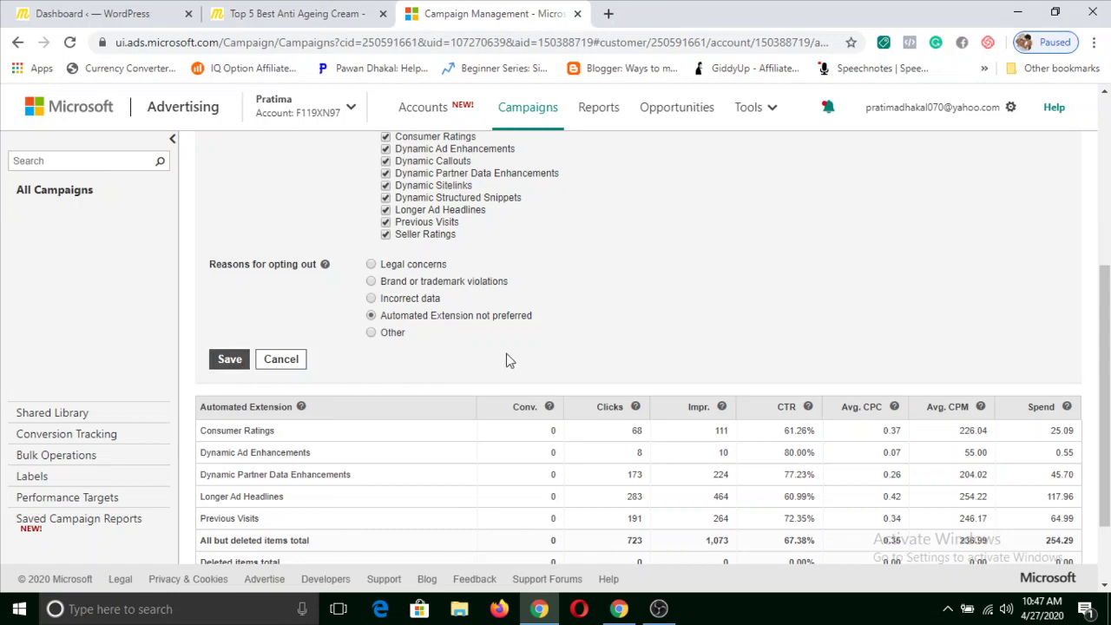
pyautogui.scroll(1, 529, 354)
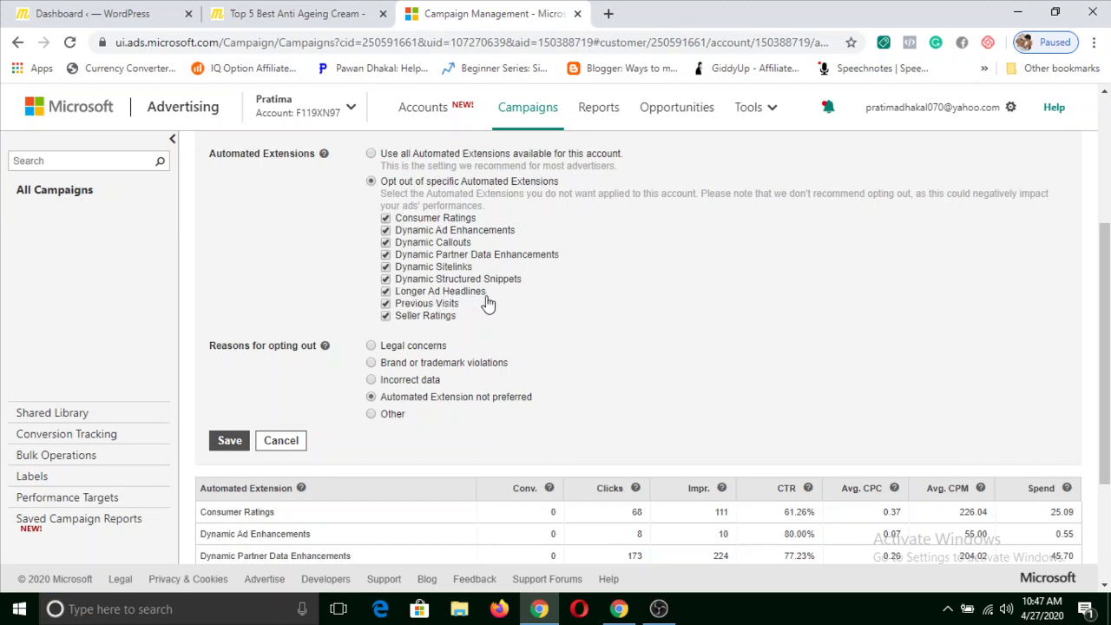
pyautogui.click(304, 13)
pyautogui.scroll(4, 343, 318)
pyautogui.scroll(10, 346, 318)
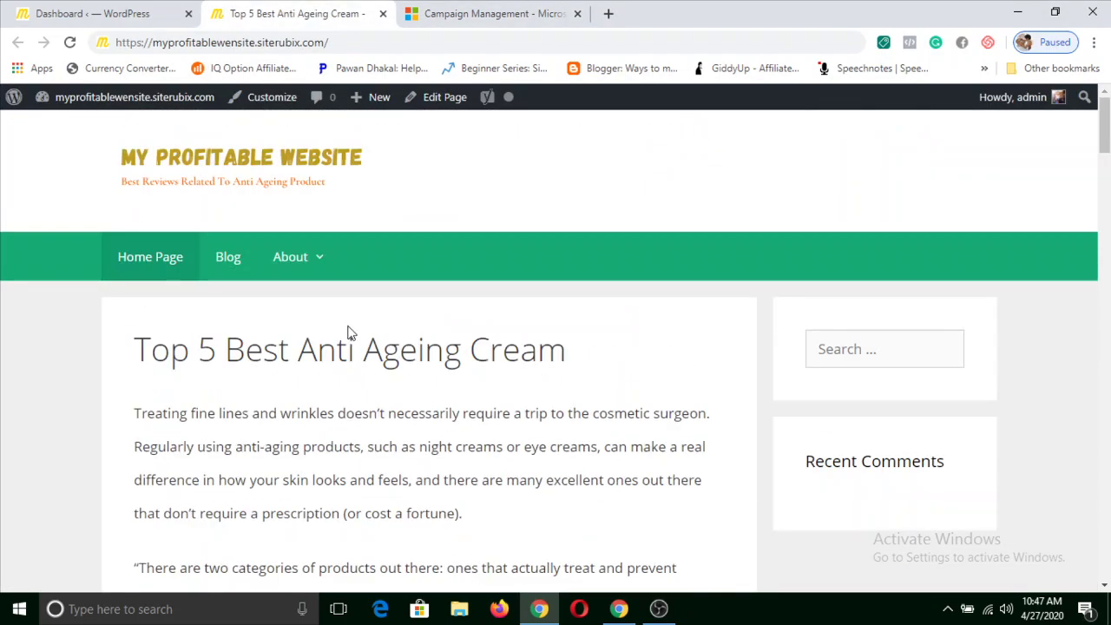
pyautogui.click(452, 11)
pyautogui.click(392, 12)
pyautogui.click(447, 10)
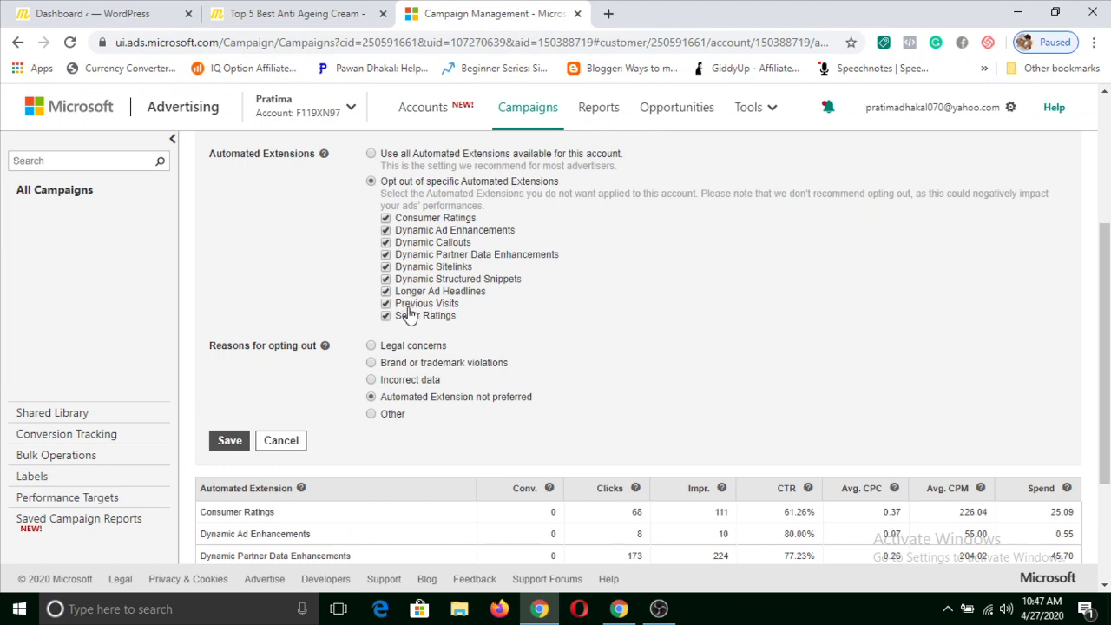
pyautogui.click(337, 10)
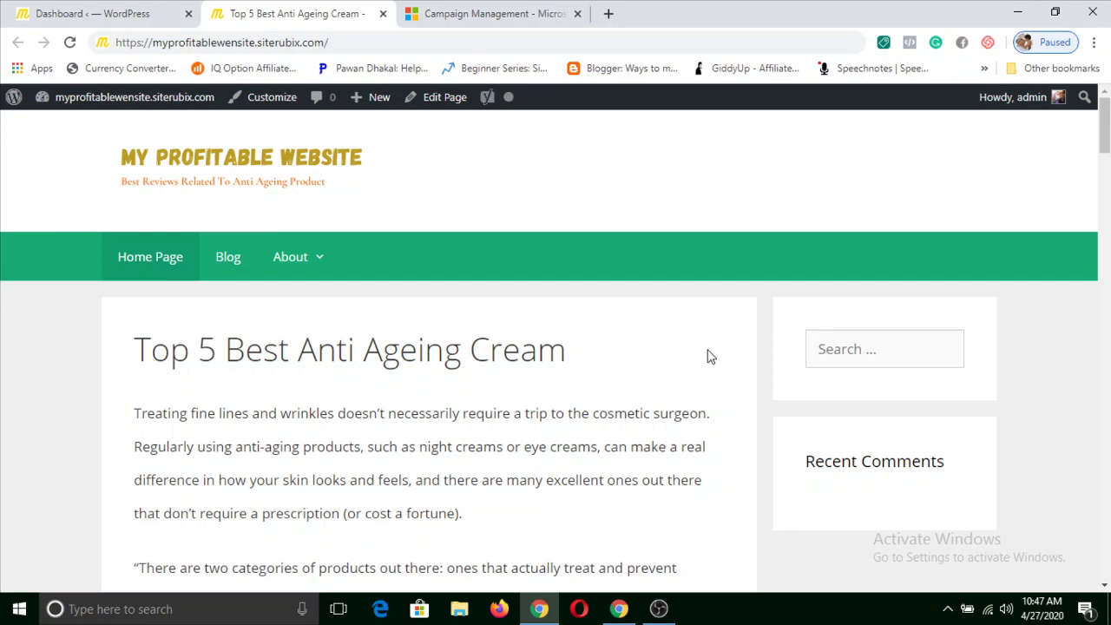
pyautogui.click(516, 10)
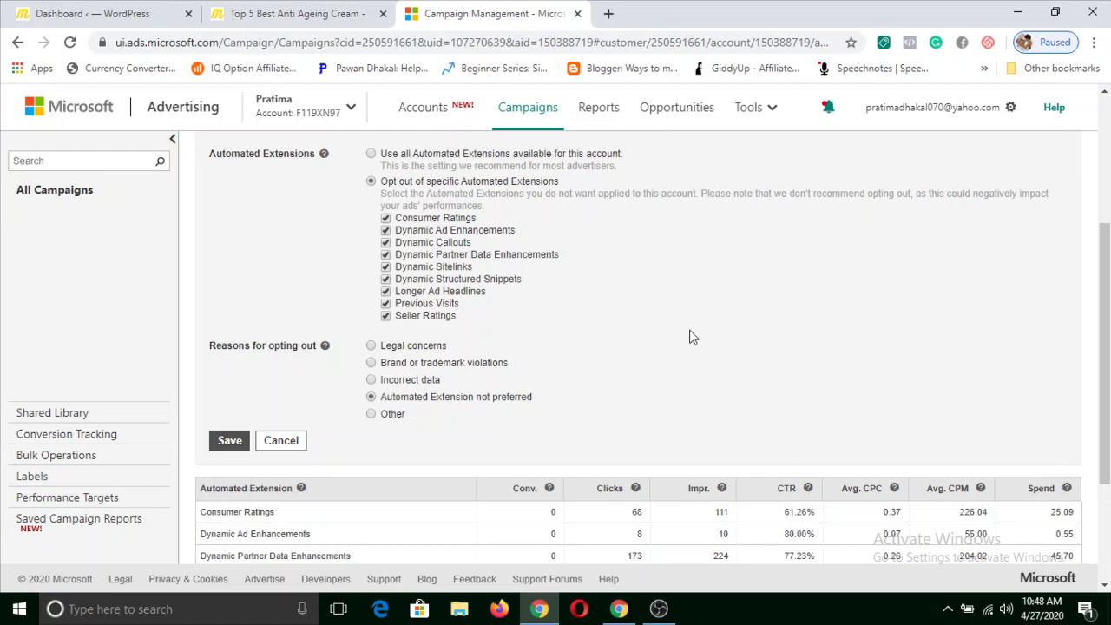
# Step: Through Billing & Payments, view the expired 'Get $100 when you spend $25' promotional offer
pyautogui.scroll(2, 692, 337)
pyautogui.click(936, 111)
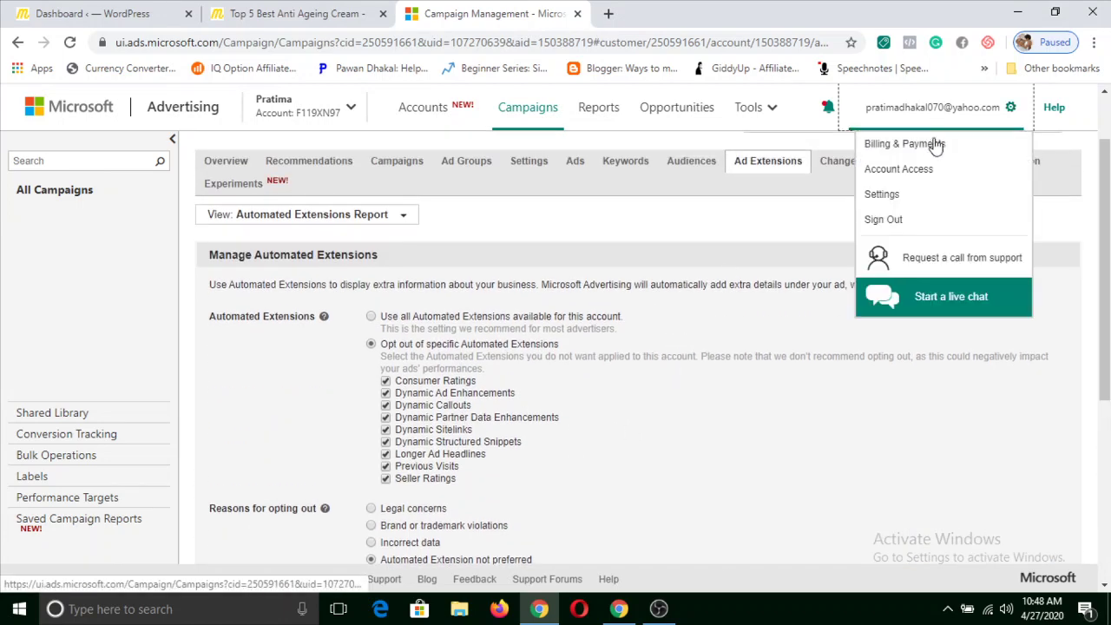
pyautogui.click(926, 145)
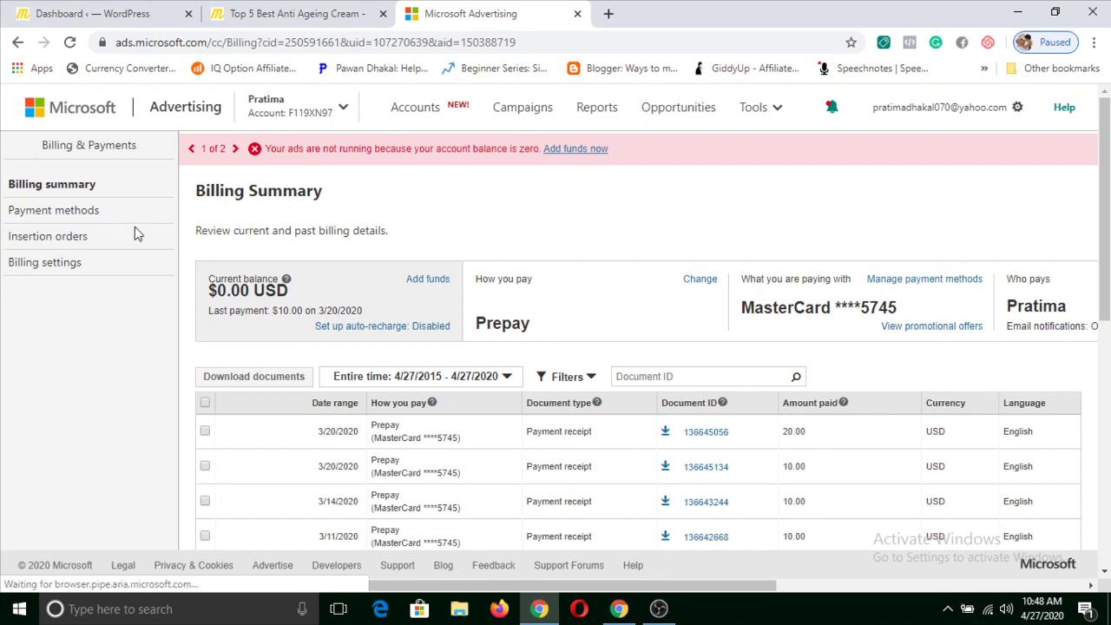
pyautogui.click(955, 327)
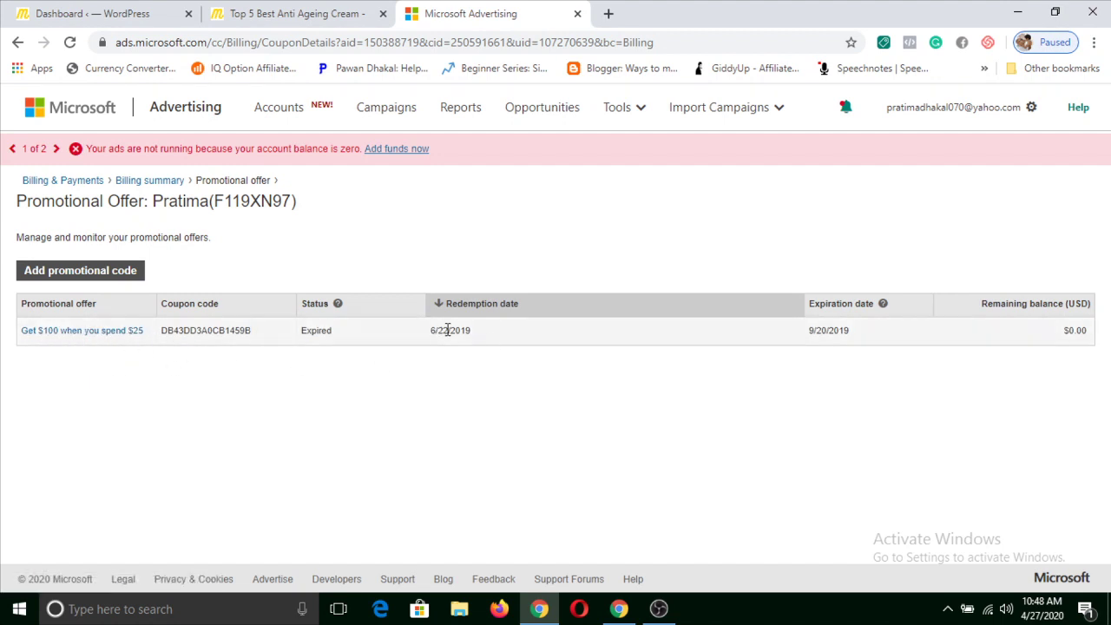
pyautogui.moveTo(475, 333); pyautogui.dragTo(427, 334)
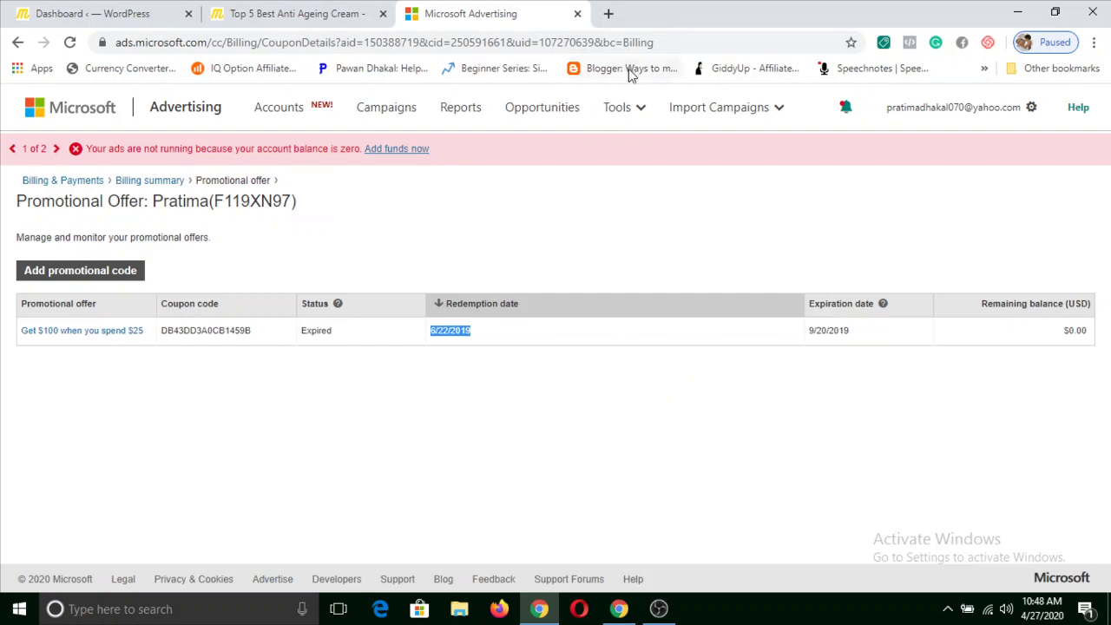
pyautogui.click(621, 254)
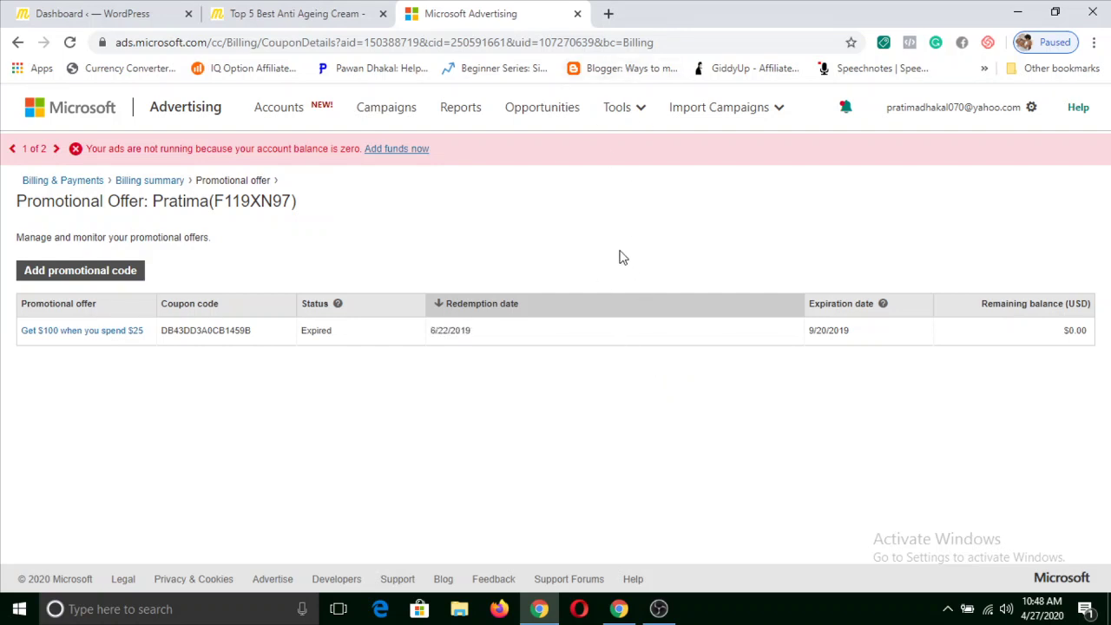